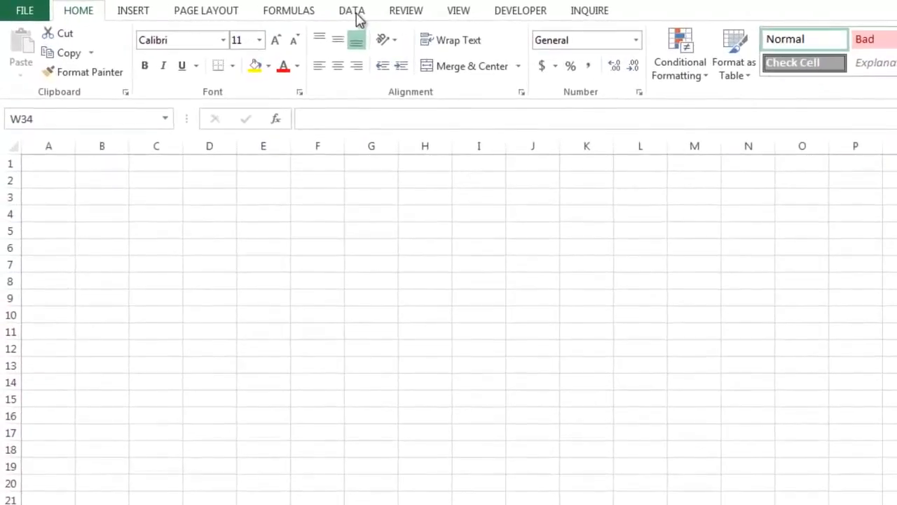
Open the workbook's connections list and show the options for adding a connection.
left_click(352, 11)
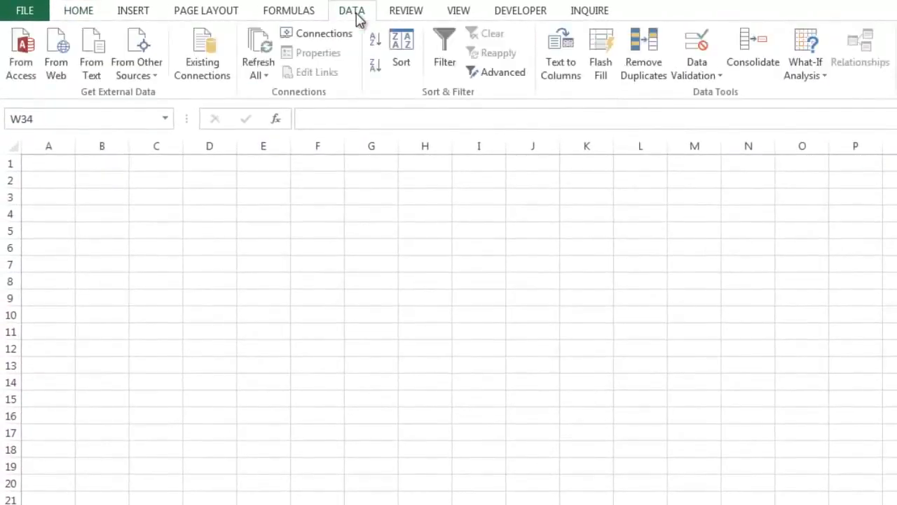
left_click(334, 38)
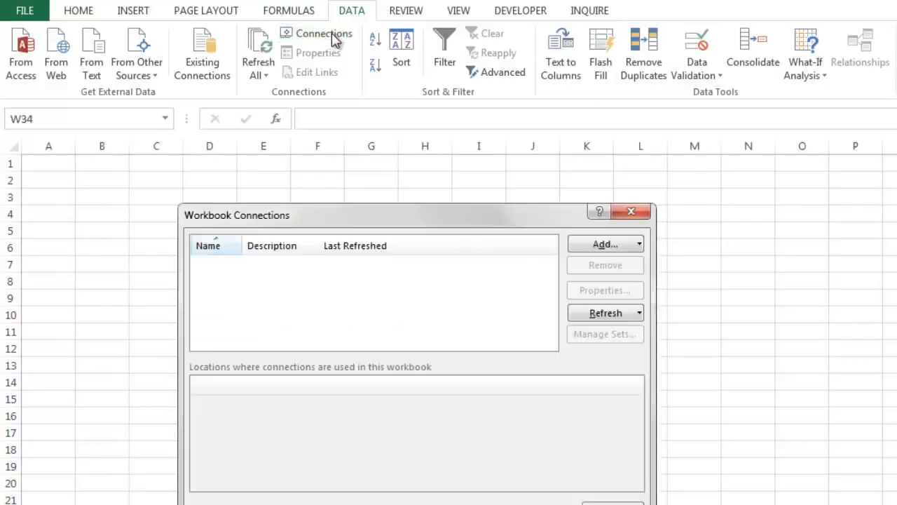
left_click(638, 245)
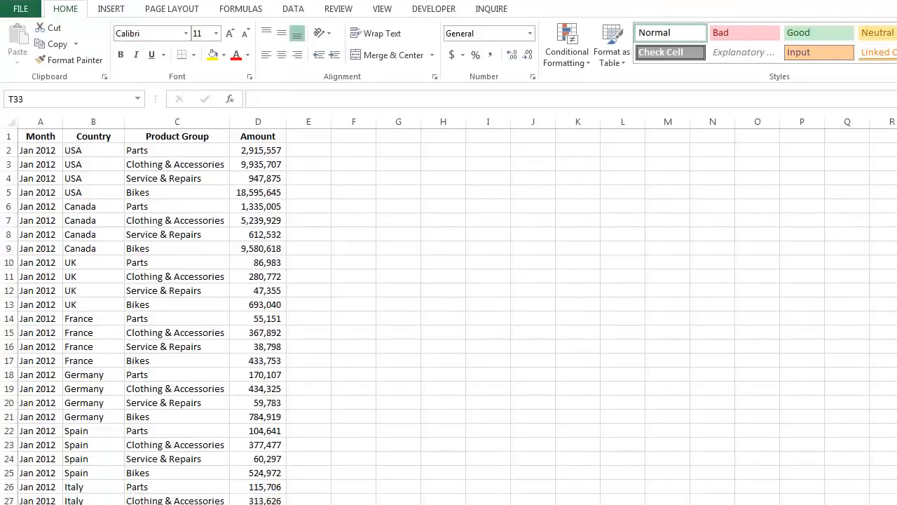
Create a PivotTable from the range Sheet1!$A$1:$D$1105, placed on the existing worksheet at cell F1.
left_click(108, 162)
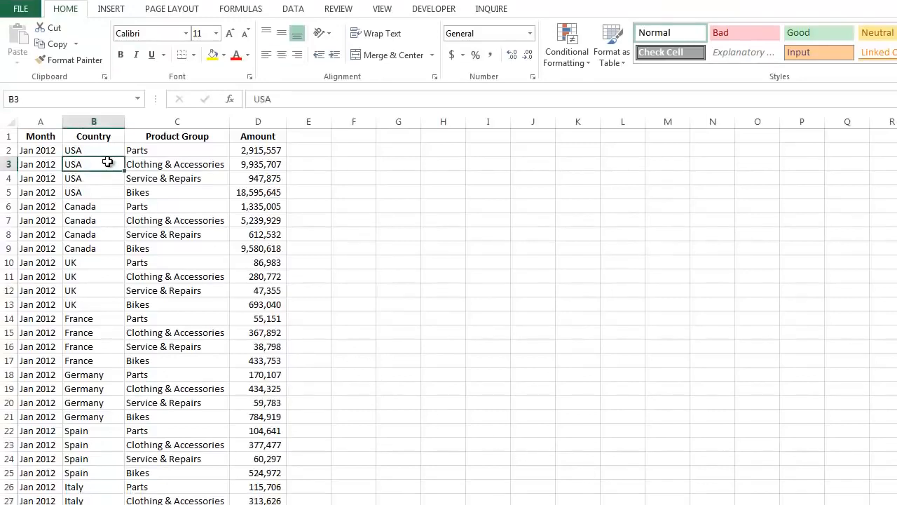
left_click(115, 10)
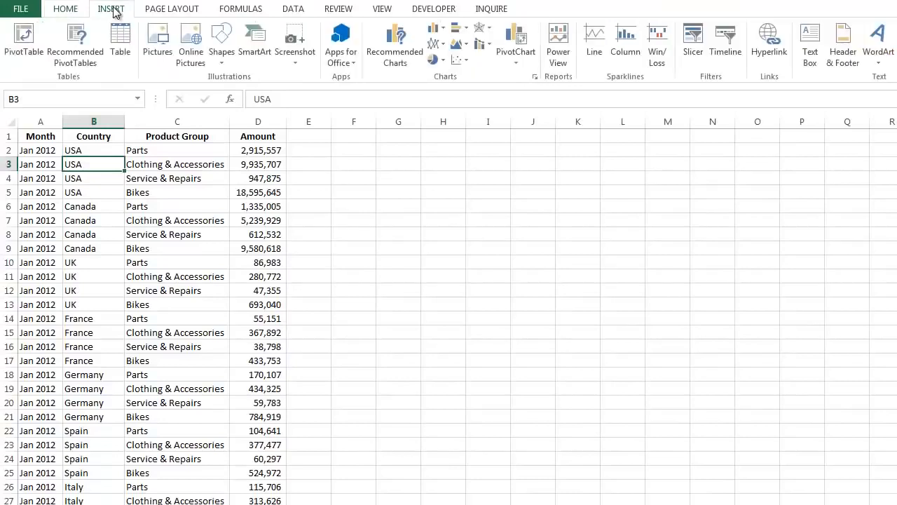
left_click(25, 39)
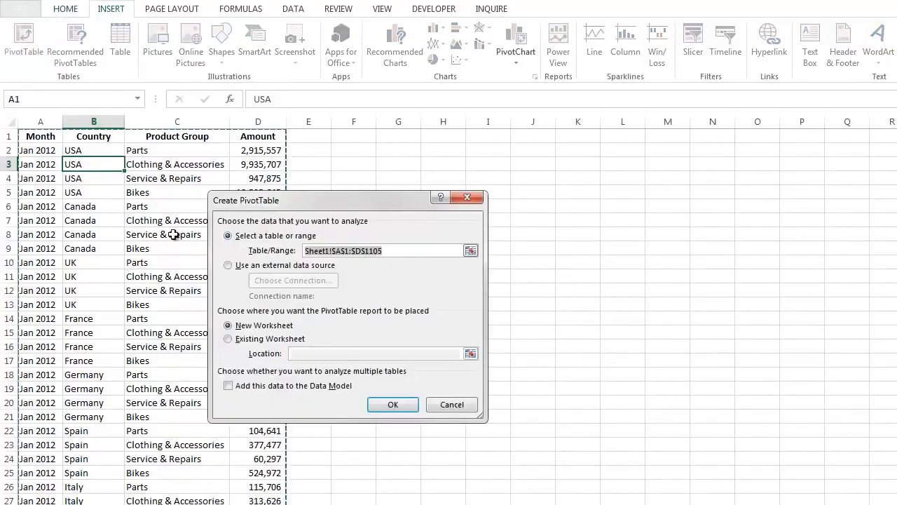
left_click(226, 339)
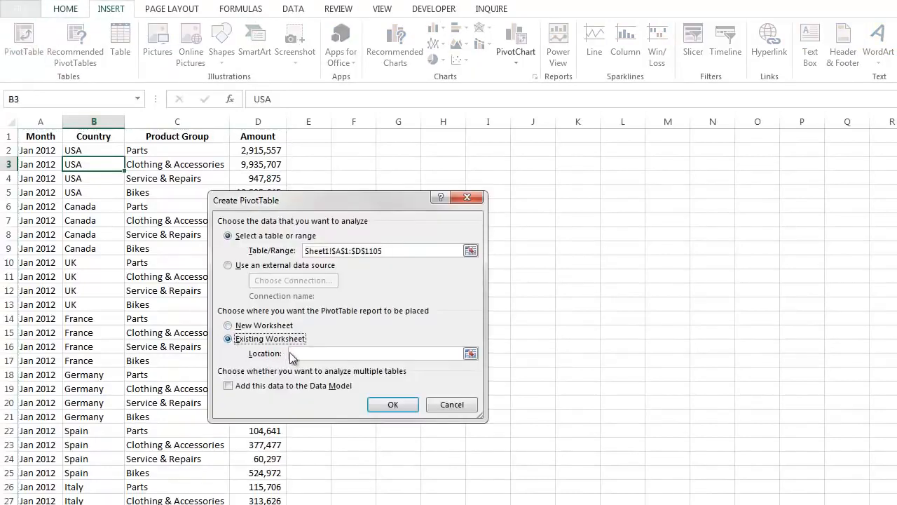
left_click(355, 136)
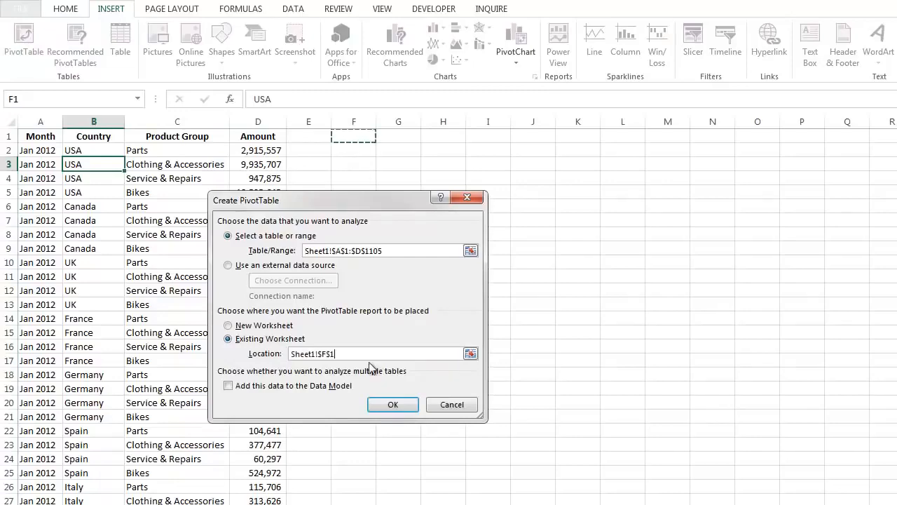
left_click(394, 405)
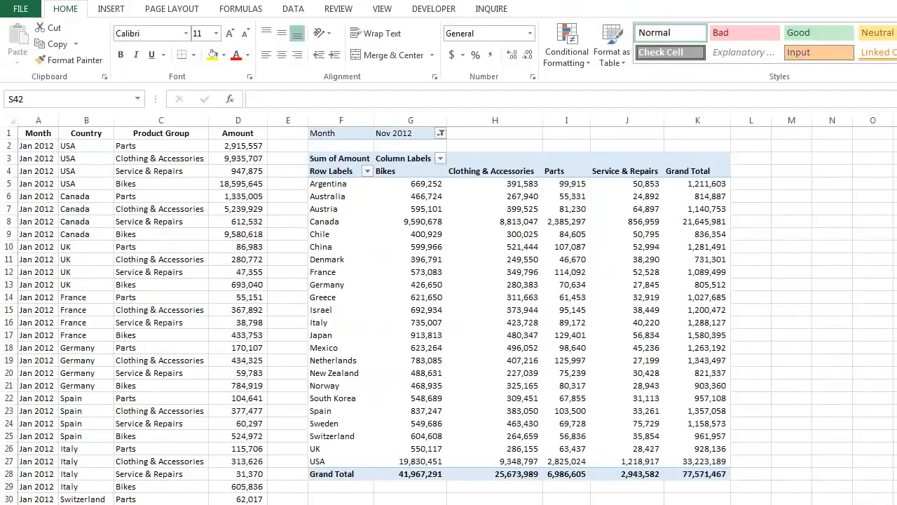
View the PivotTable's analysis tools and try to insert a column at its Parts column.
left_click(517, 260)
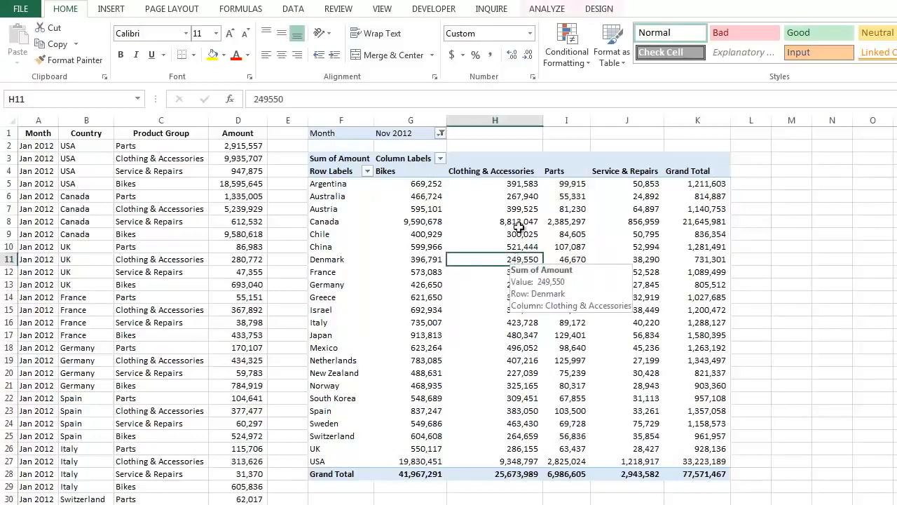
left_click(554, 9)
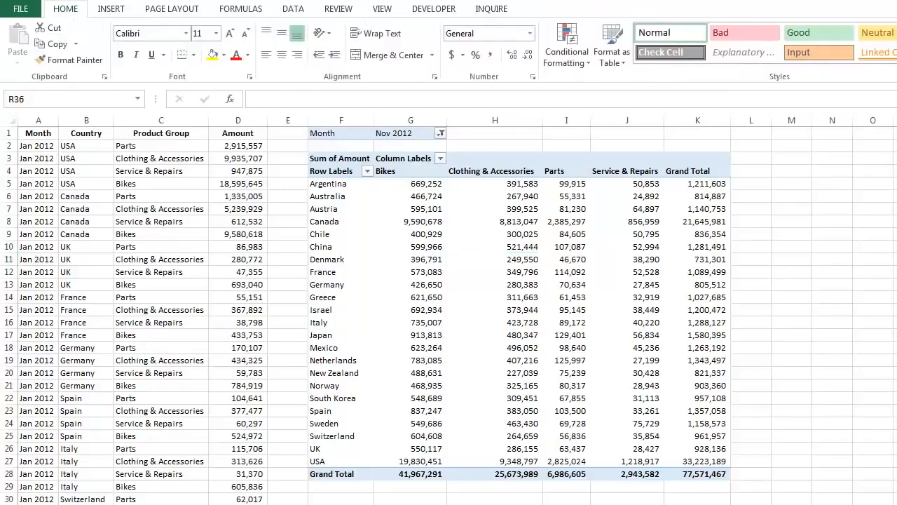
left_click(572, 120)
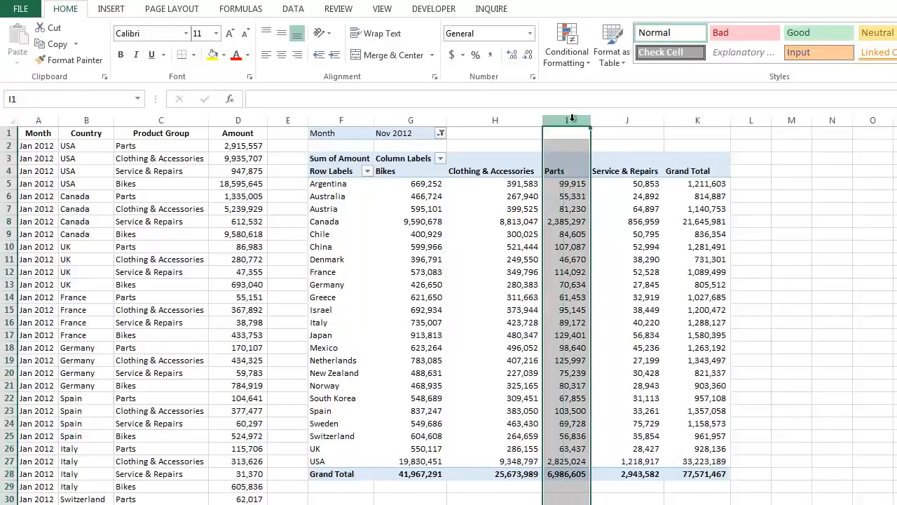
right_click(572, 120)
left_click(609, 224)
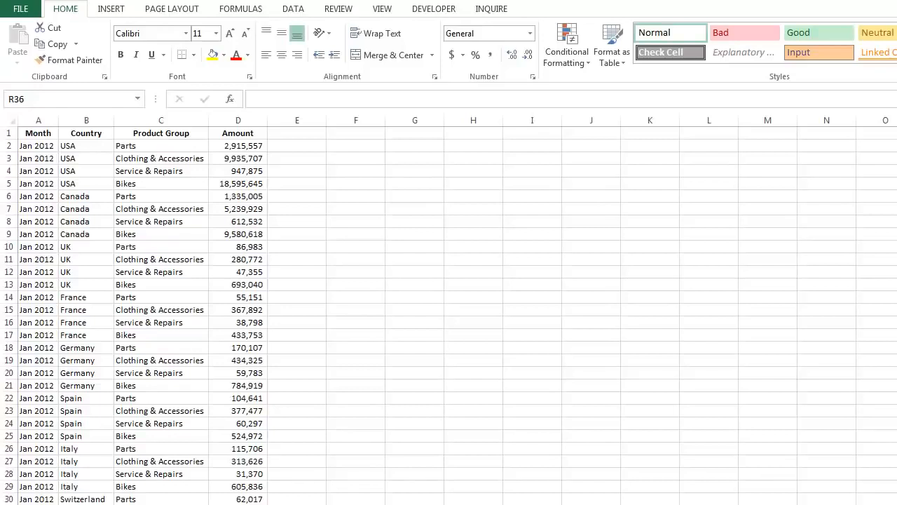
Convert the sales data range $A$1:$D$1105 into a table with headers.
left_click(101, 171)
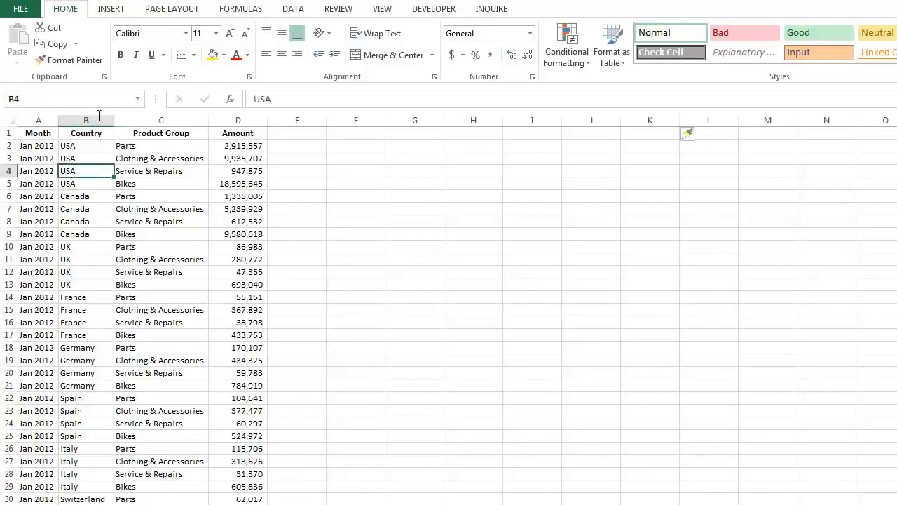
left_click(111, 11)
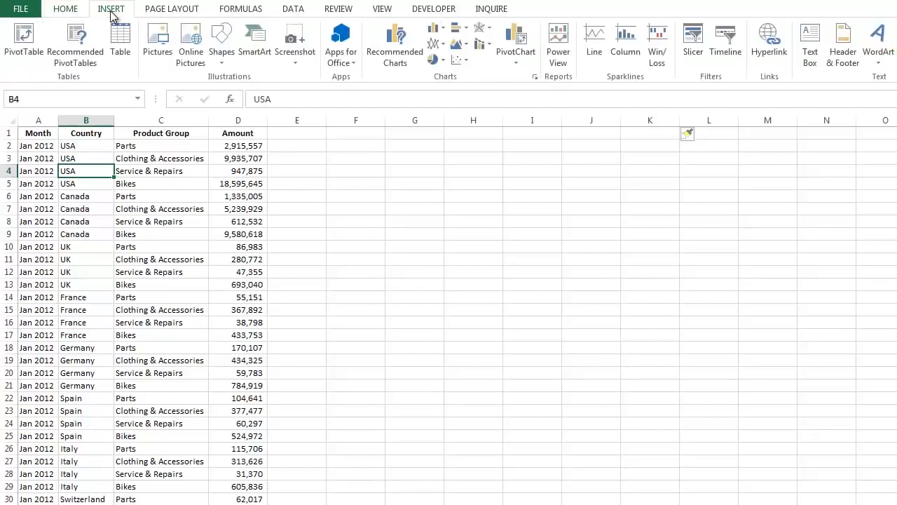
left_click(121, 42)
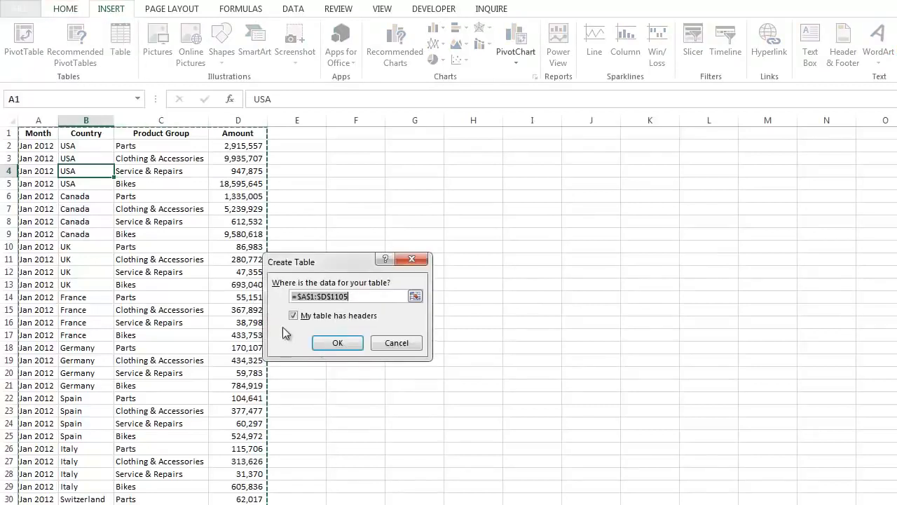
left_click(342, 341)
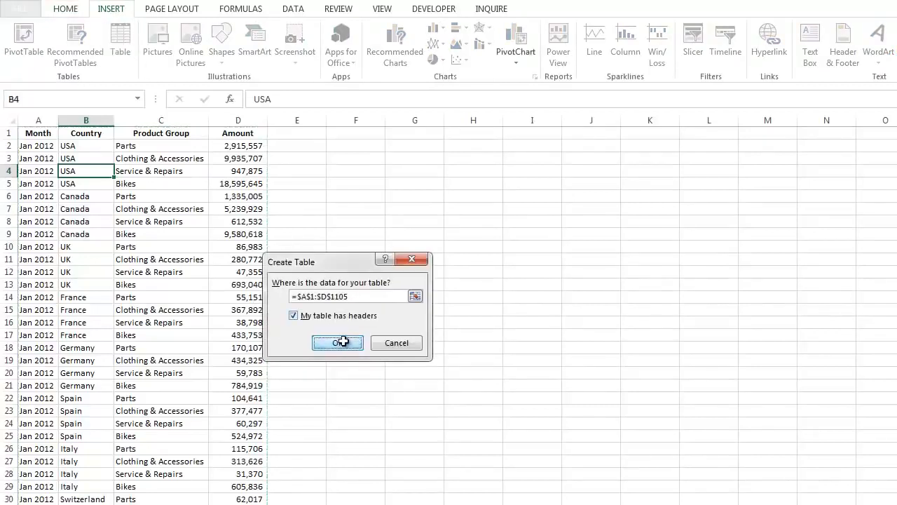
Rename the new sales data table as Sales1.
left_click(86, 158)
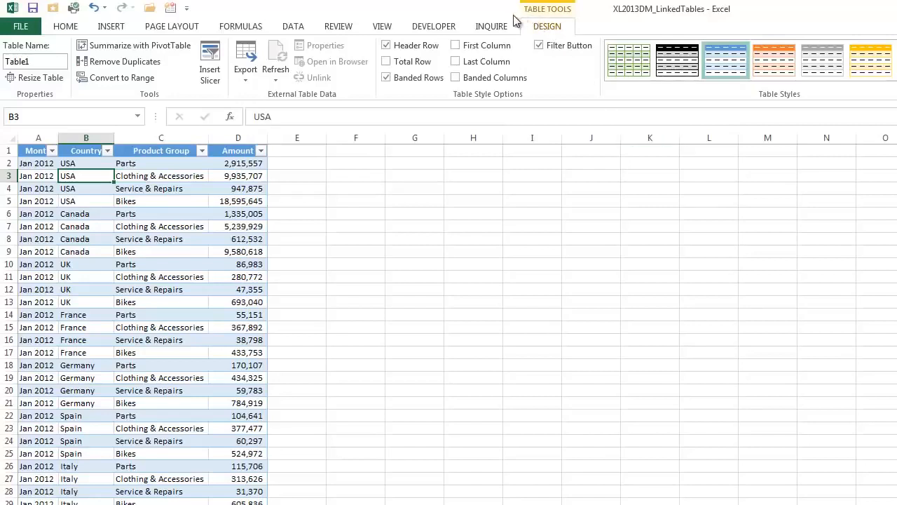
left_click(49, 63)
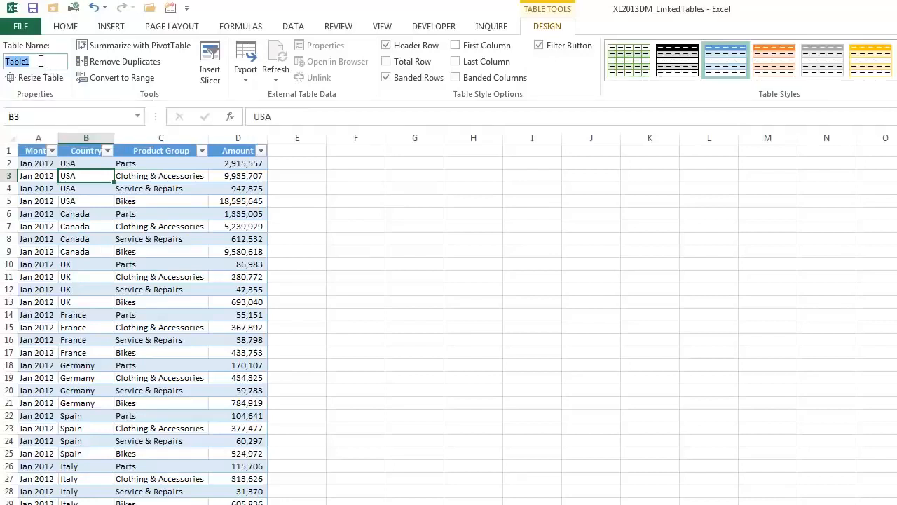
type("Sales")
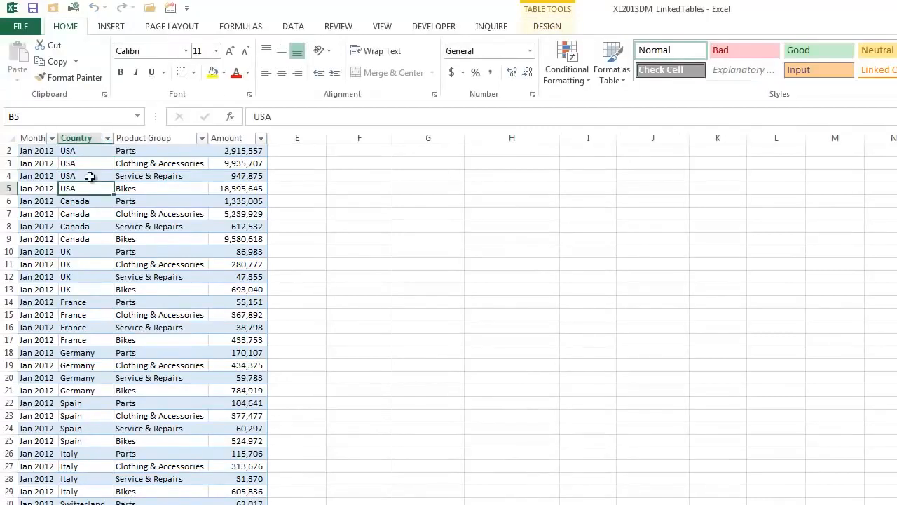
Start a PivotTable that uses an external data source, choosing the workbook table Sales1 as its connection.
left_click(119, 27)
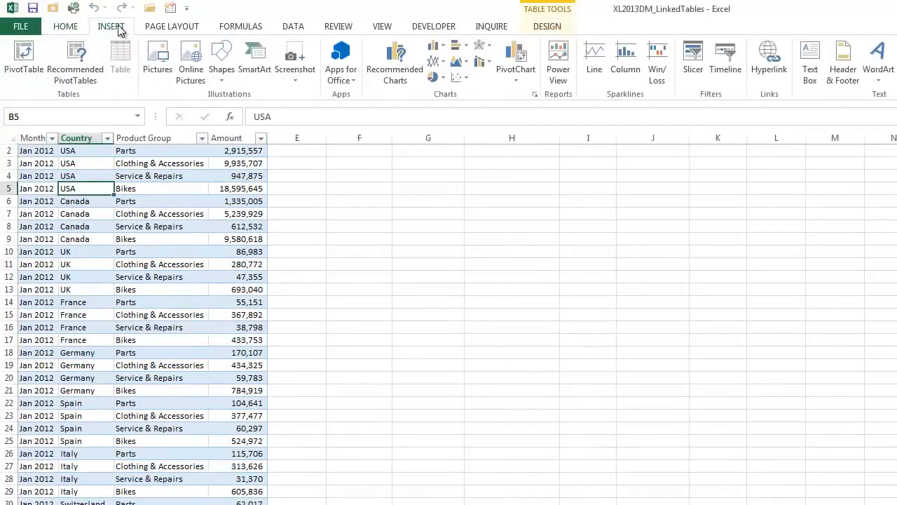
left_click(23, 56)
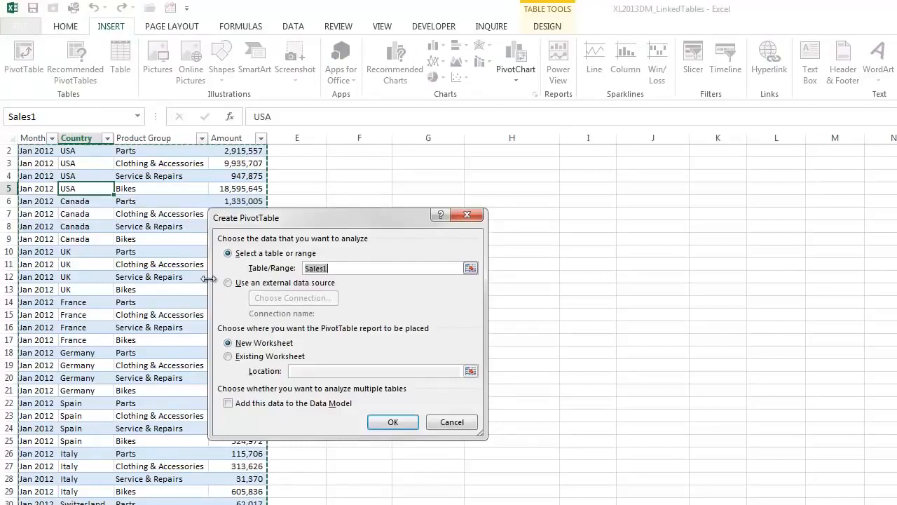
left_click(229, 283)
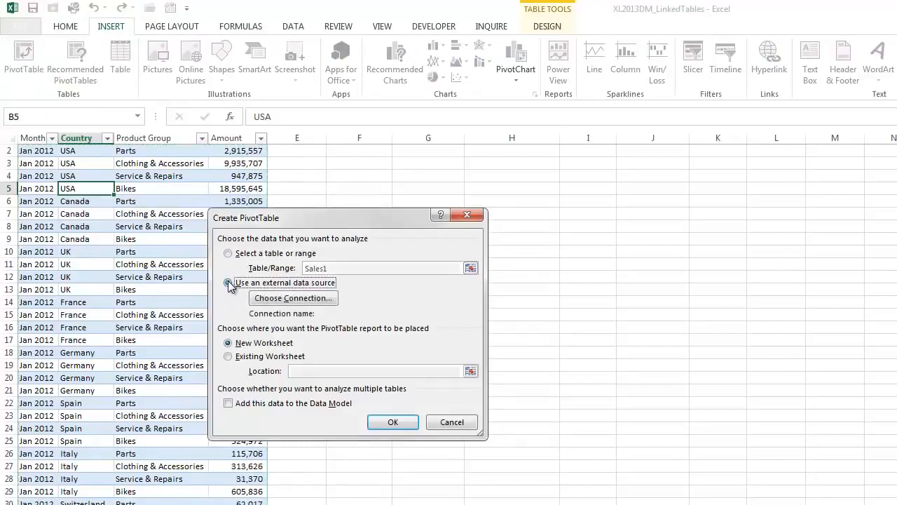
left_click(286, 298)
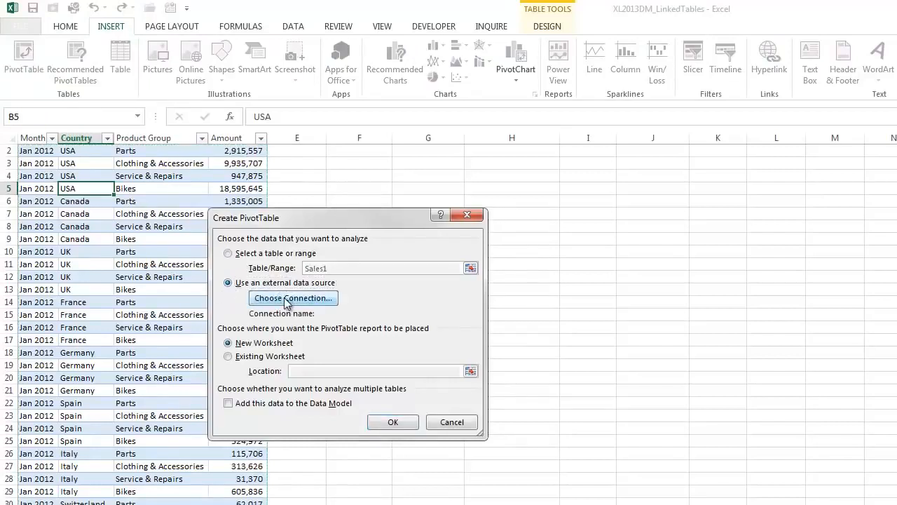
left_click(255, 206)
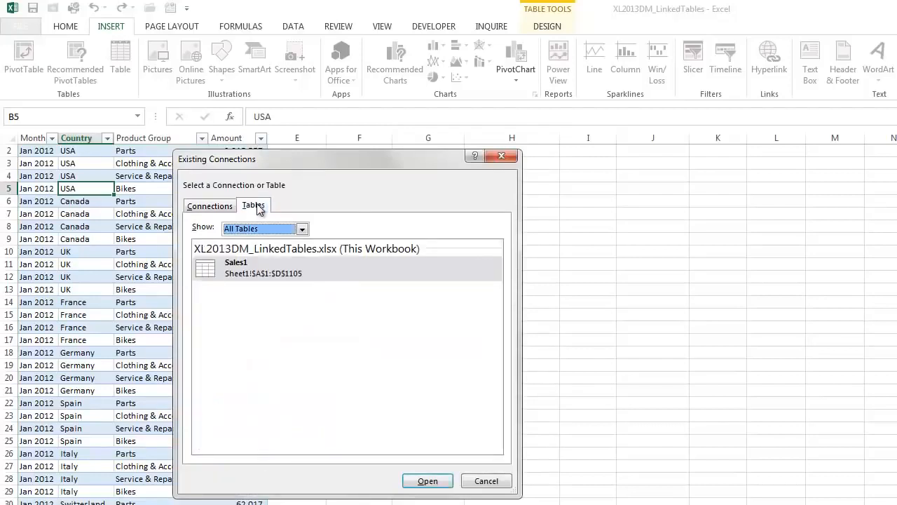
left_click(249, 270)
double_click(309, 266)
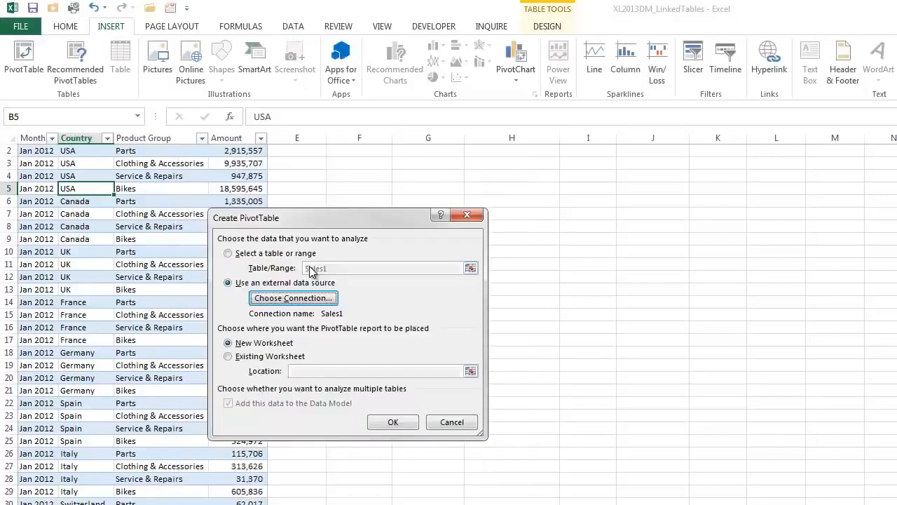
Place the Sales1 PivotTable on the existing worksheet at cell G2 and create it.
left_click(227, 356)
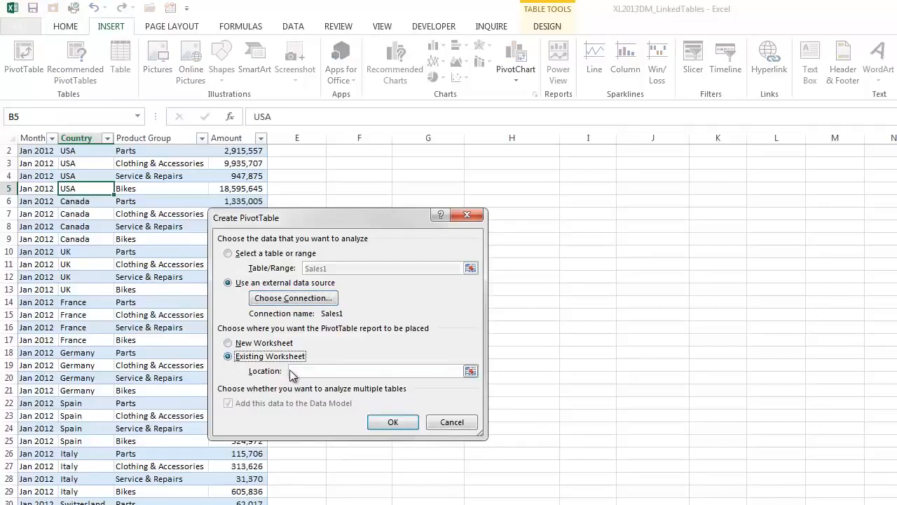
left_click(423, 151)
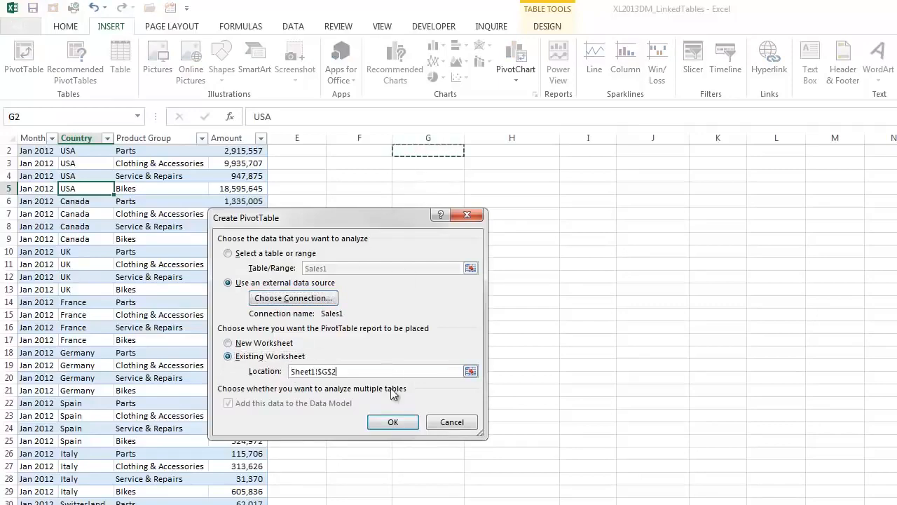
left_click(394, 422)
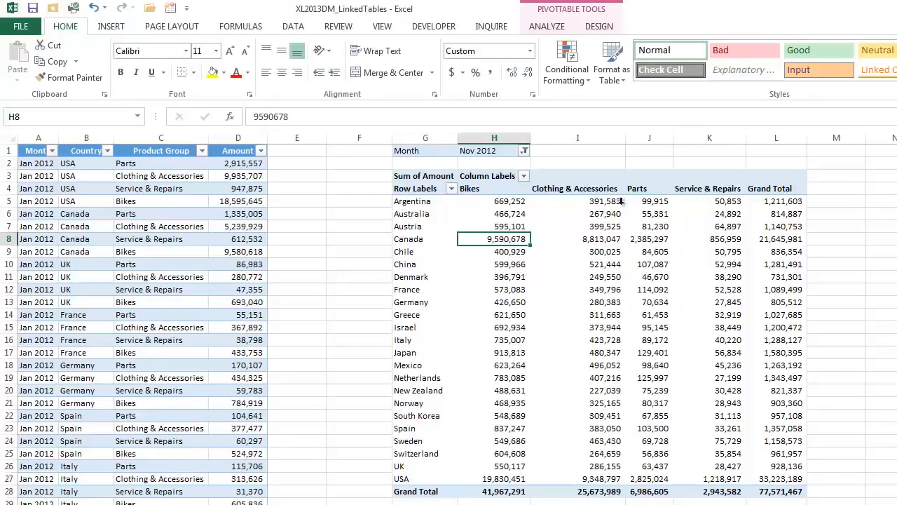
Convert the PivotTable to formulas with the OLAP tools, leaving the report filter unconverted.
left_click(547, 29)
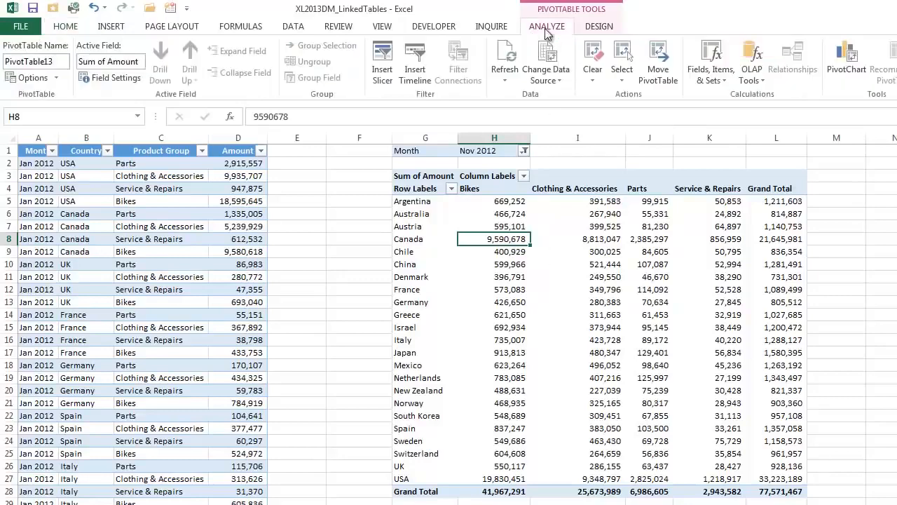
left_click(763, 81)
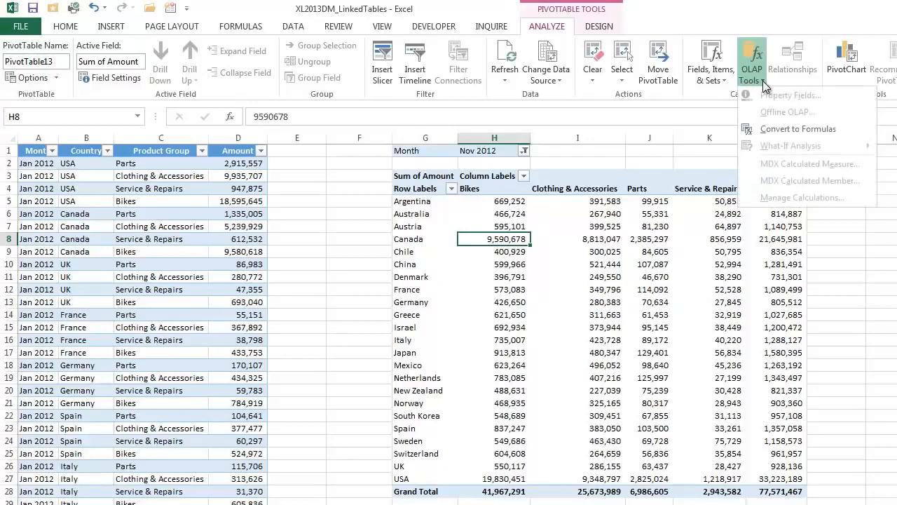
left_click(786, 129)
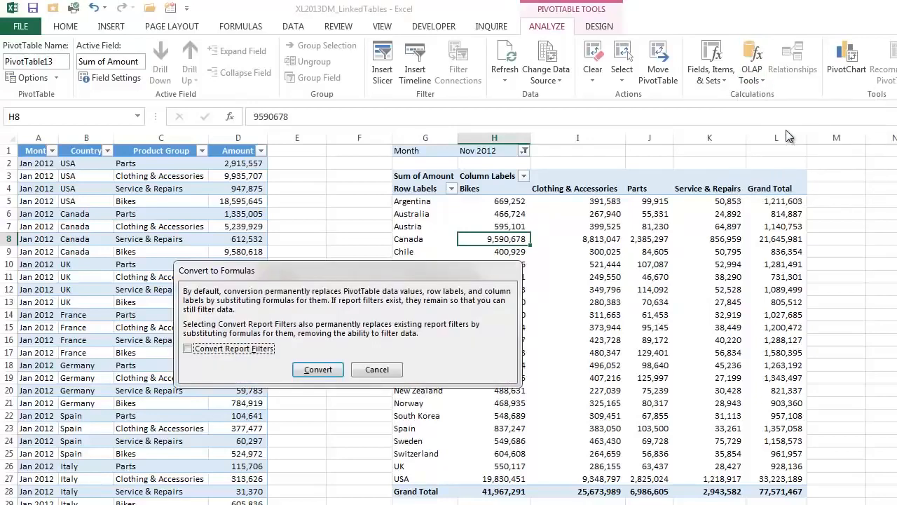
left_click(319, 370)
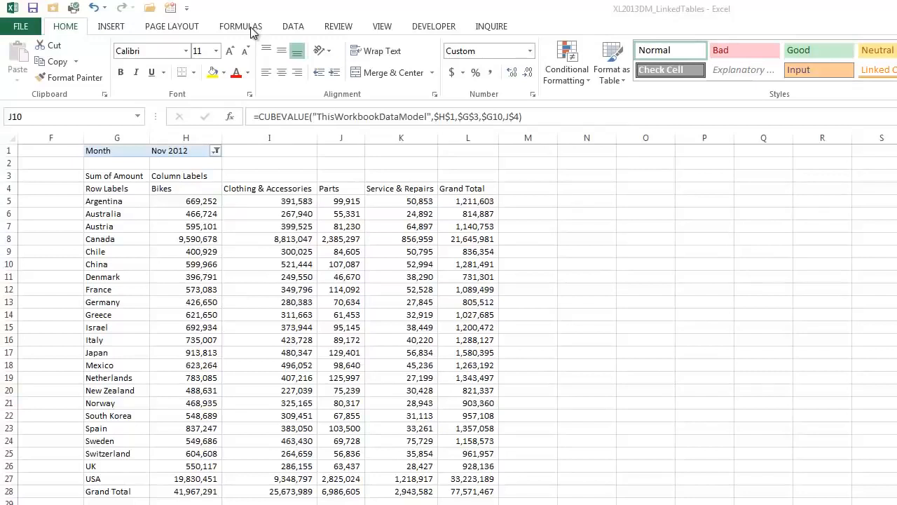
Trace the precedents of the CUBEVALUE formula in cell J10.
left_click(251, 32)
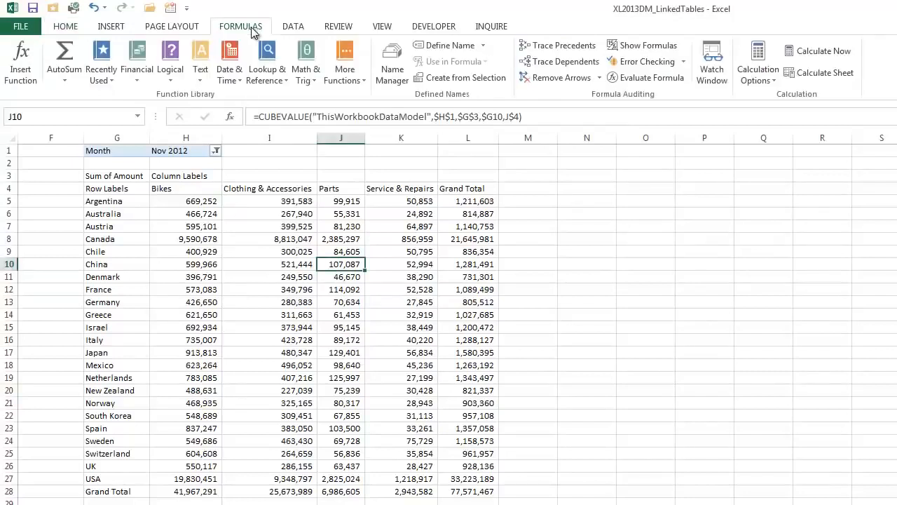
left_click(549, 47)
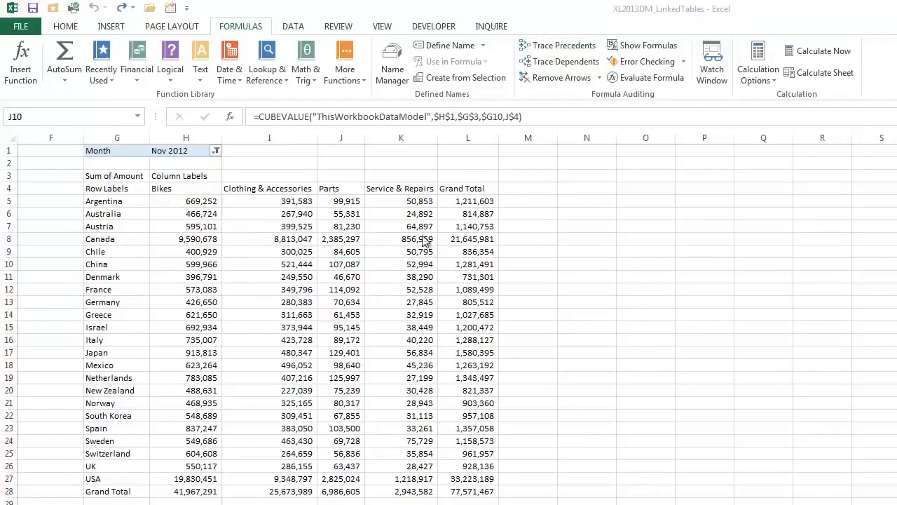
Move the cube formula range J4:L10 to a new location starting at cell N4.
left_click_drag(344, 188, 467, 267)
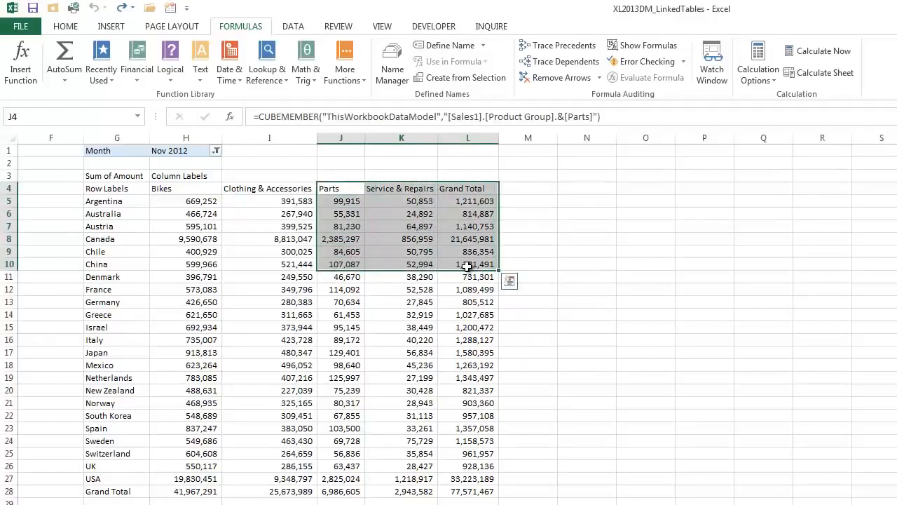
key("ctrl+c")
right_click(575, 187)
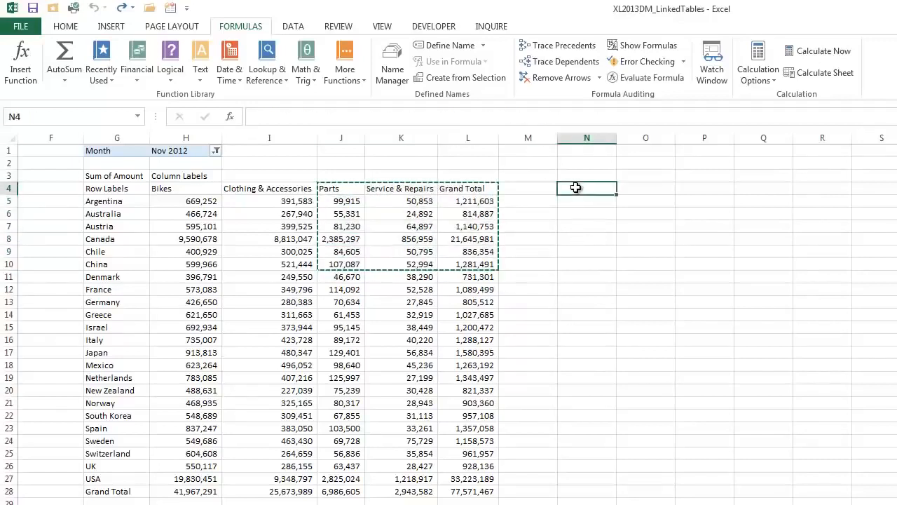
left_click(604, 250)
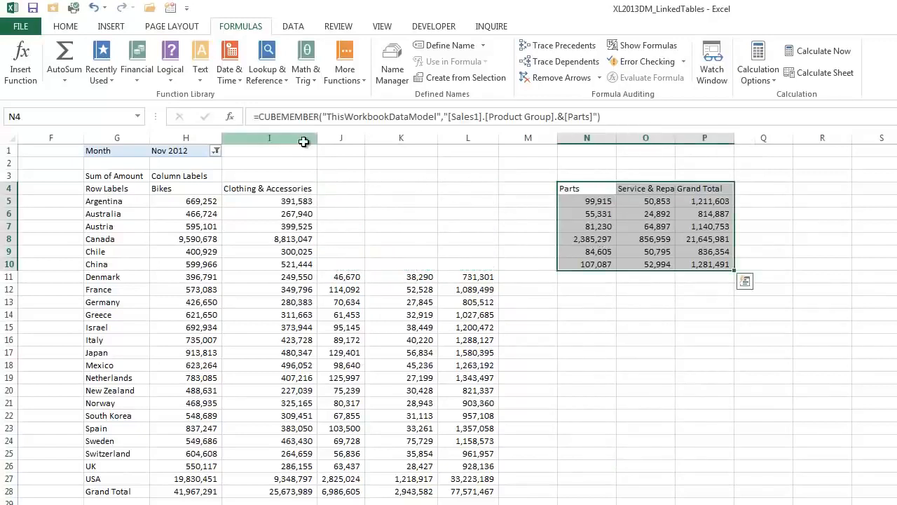
Set the report's Month filter to Jun 2012.
left_click(217, 150)
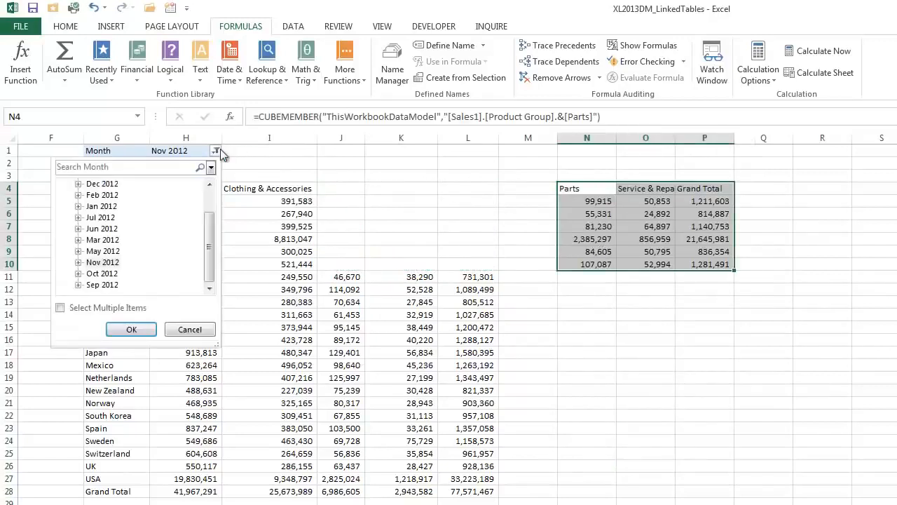
left_click(102, 229)
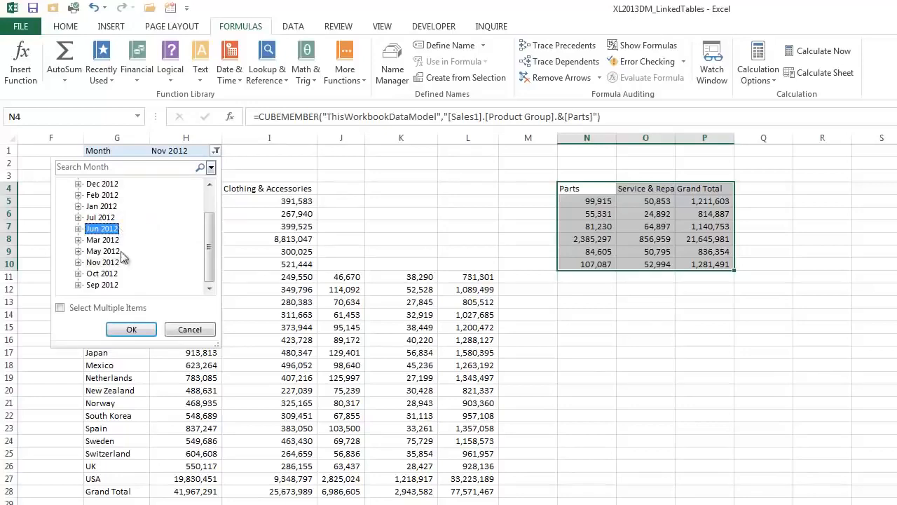
left_click(131, 329)
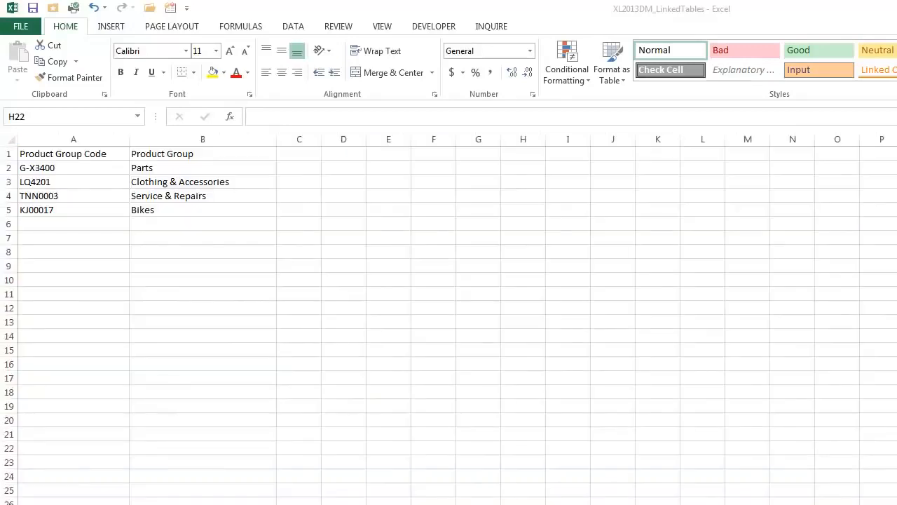
Convert the product group range A1:B5 into a table with headers.
left_click(73, 154)
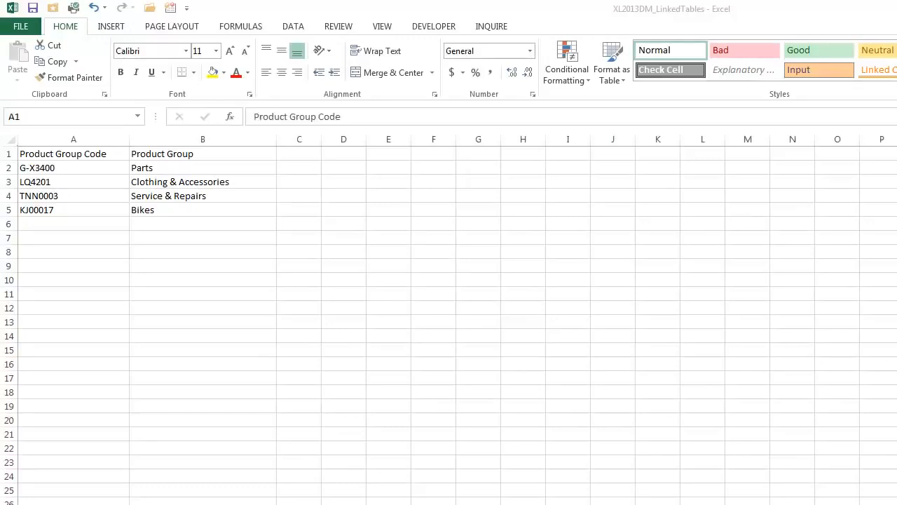
left_click(105, 29)
left_click(121, 61)
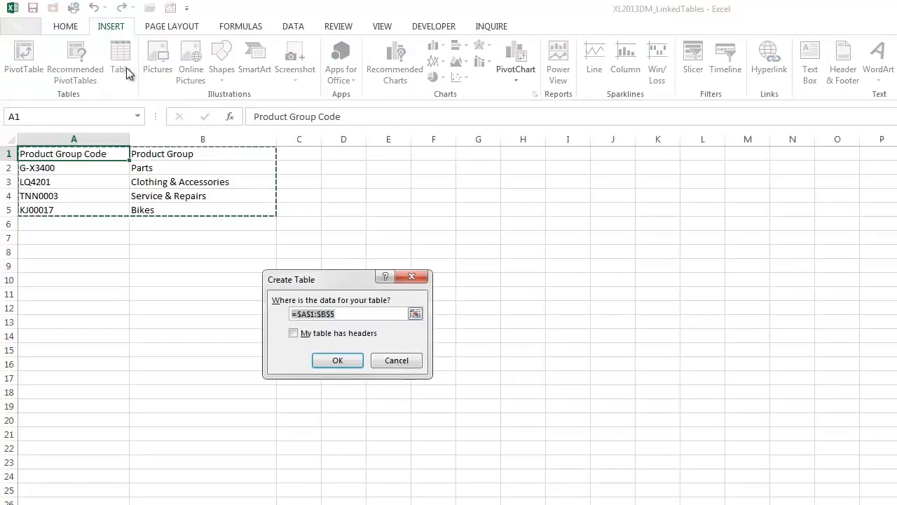
left_click(294, 333)
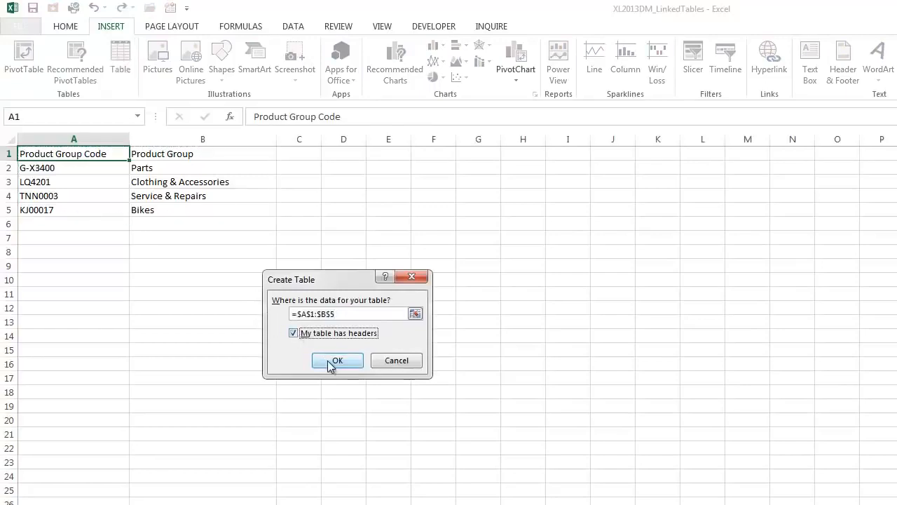
left_click(333, 360)
Name the new product group table Products.
left_click(47, 59)
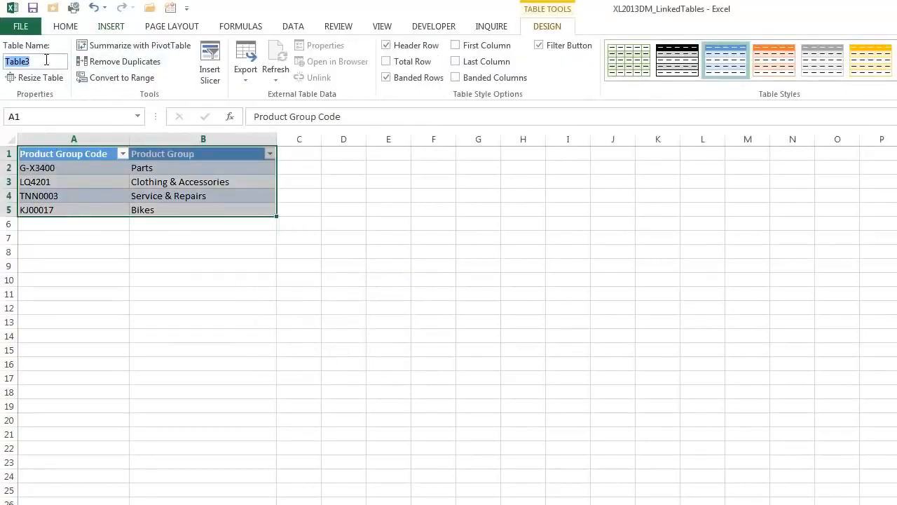
type("Pro")
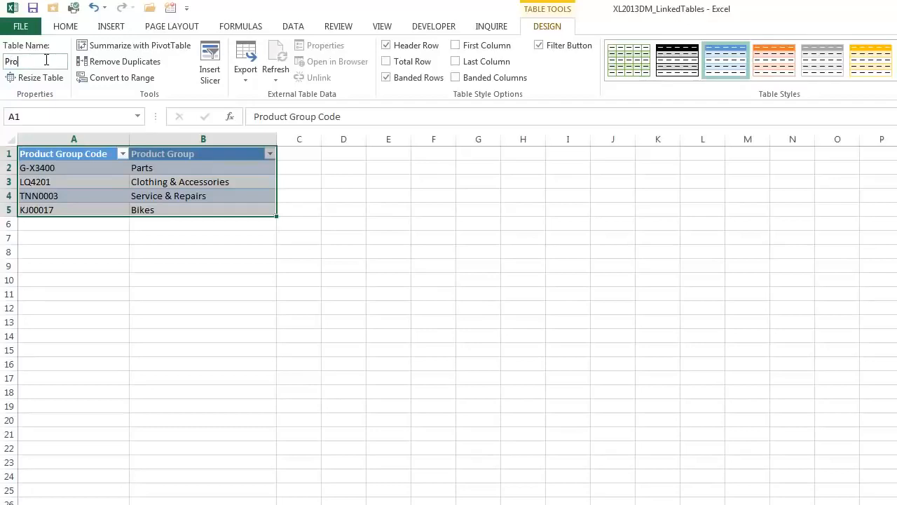
type("ducts")
left_click(117, 169)
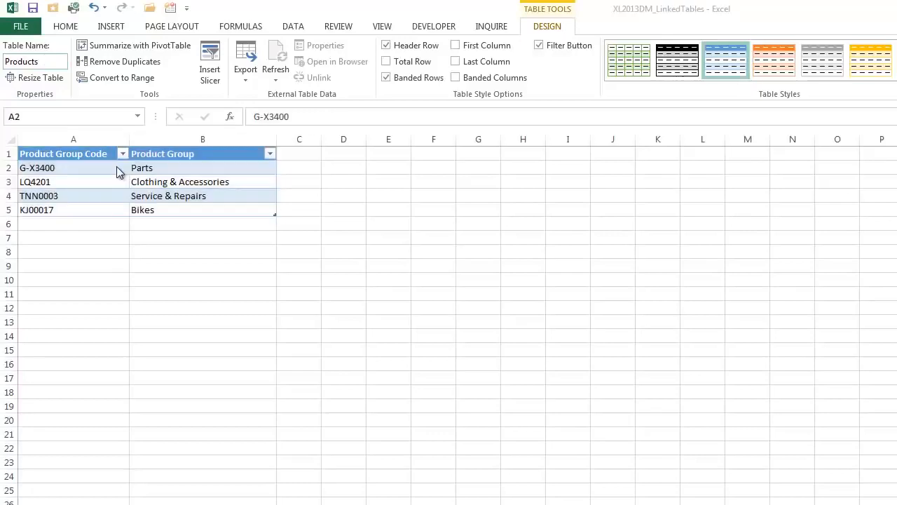
Start a new table relationship with Sales2 as the table and Product Group Code as its foreign column.
left_click(302, 28)
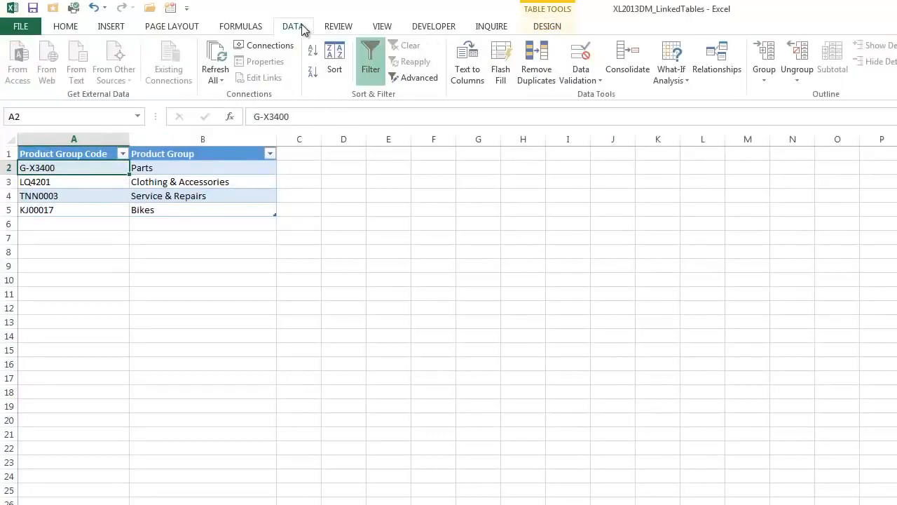
left_click(726, 58)
left_click(560, 227)
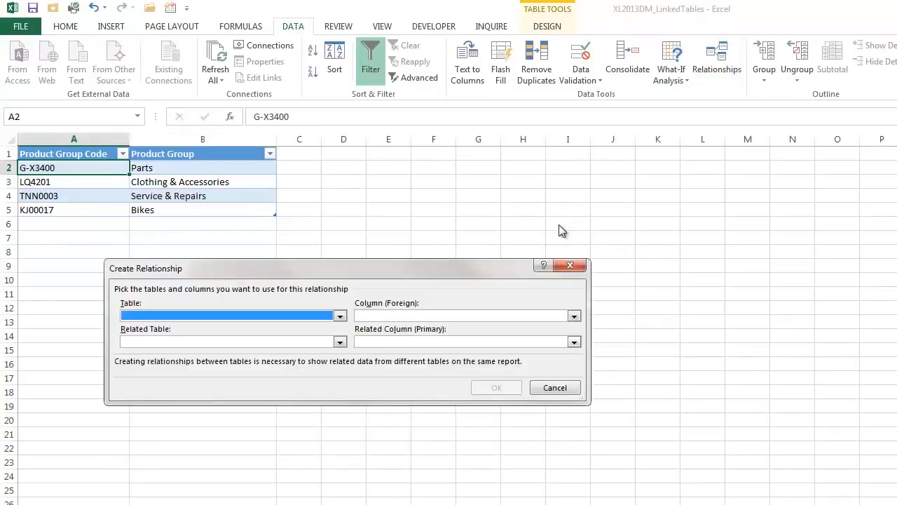
left_click(339, 315)
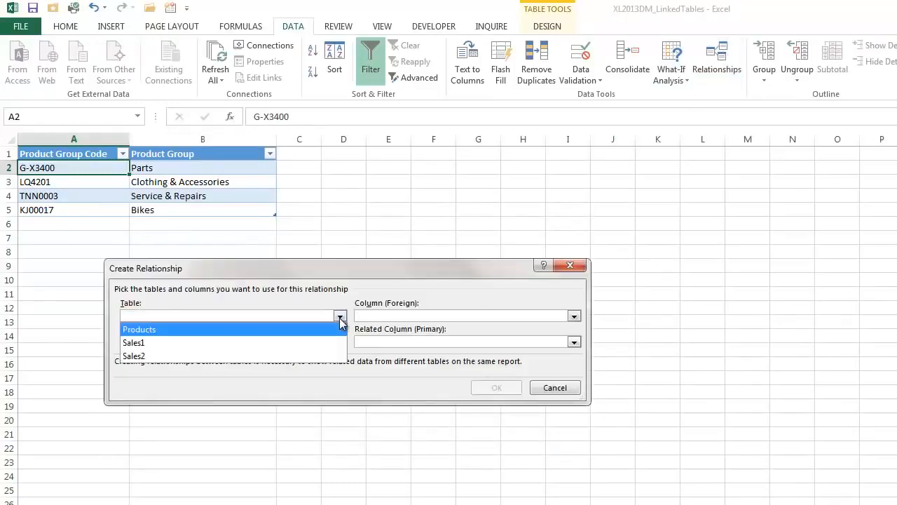
left_click(144, 357)
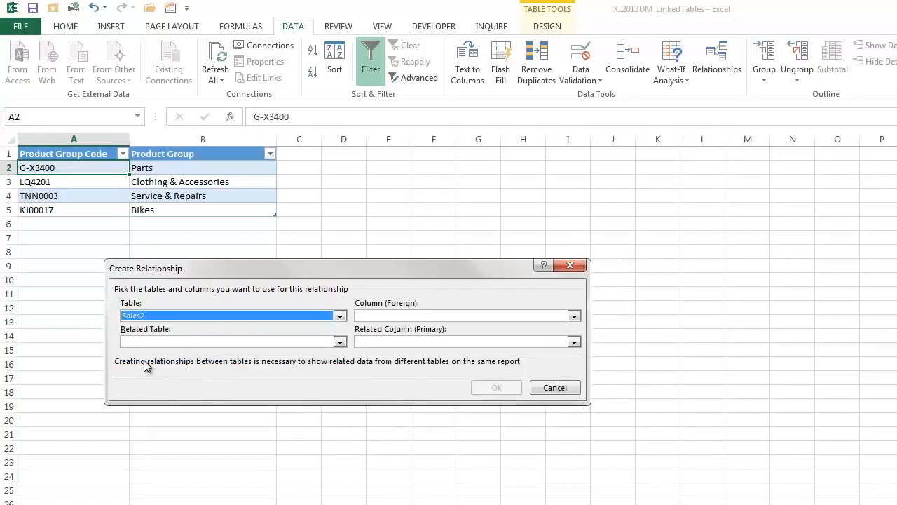
left_click(574, 315)
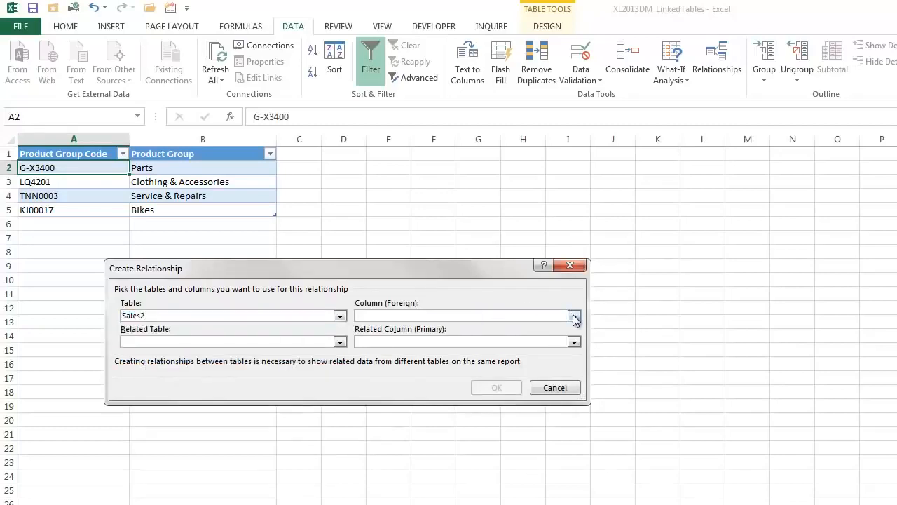
left_click(435, 369)
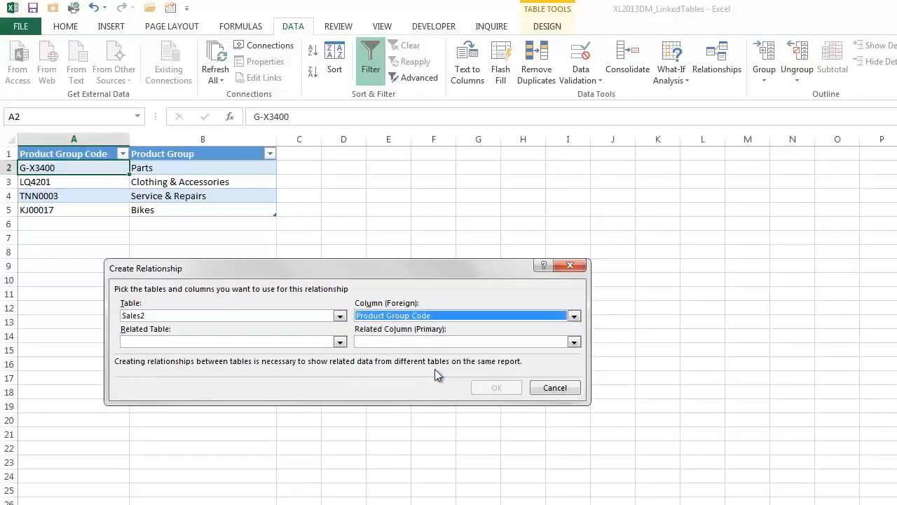
Relate it to the Products table with Product Group Code as the primary column, and create the relationship.
left_click(340, 341)
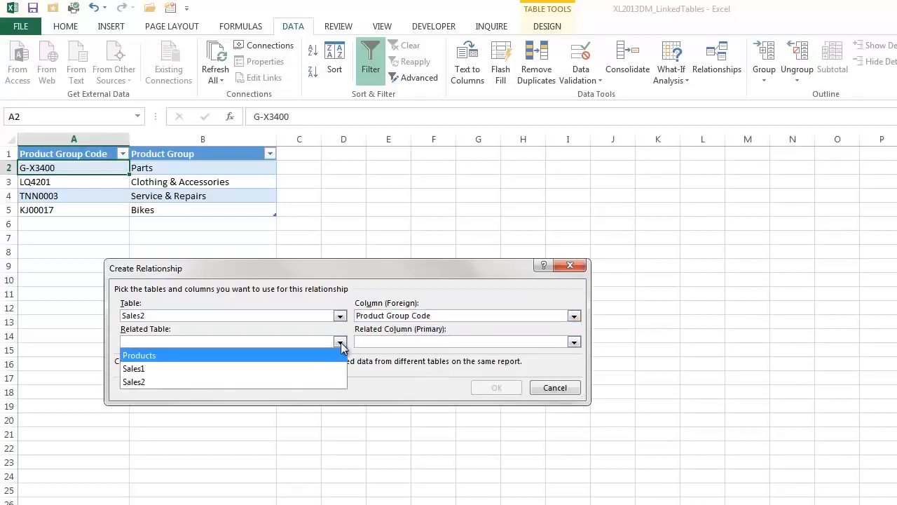
left_click(221, 355)
left_click(573, 341)
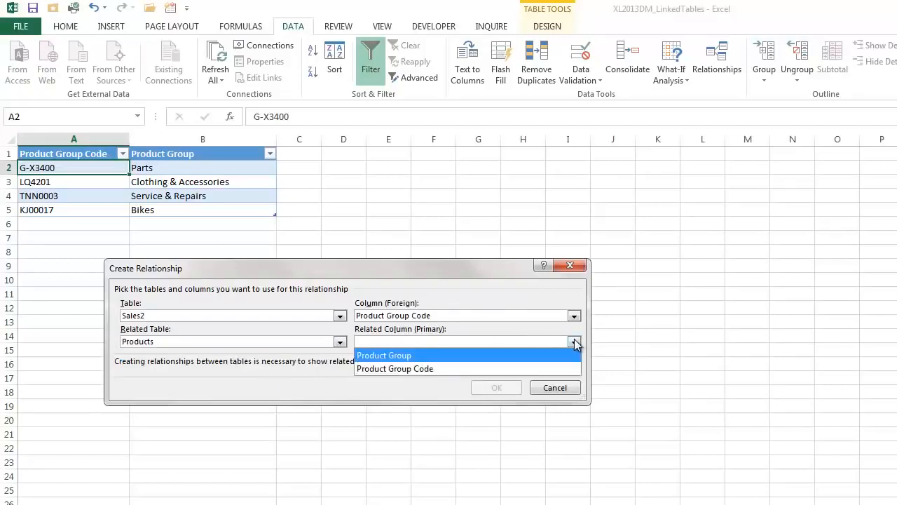
left_click(434, 369)
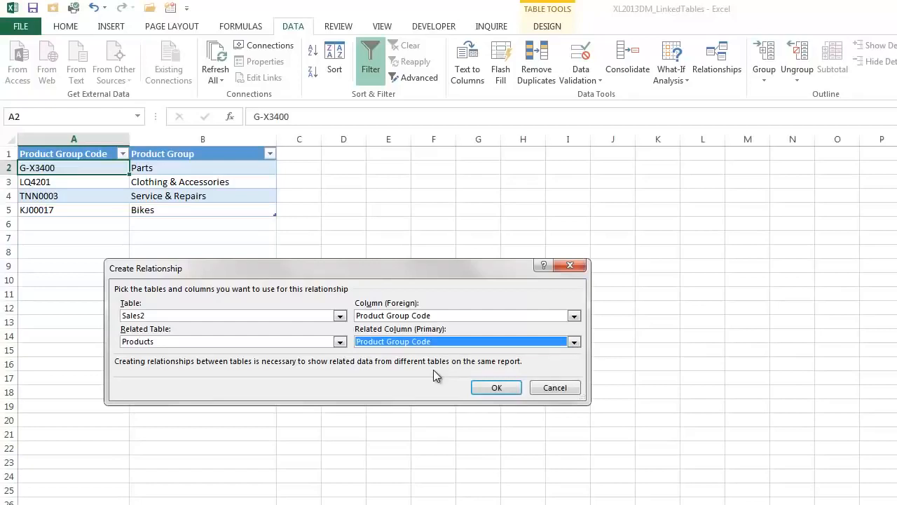
left_click(509, 386)
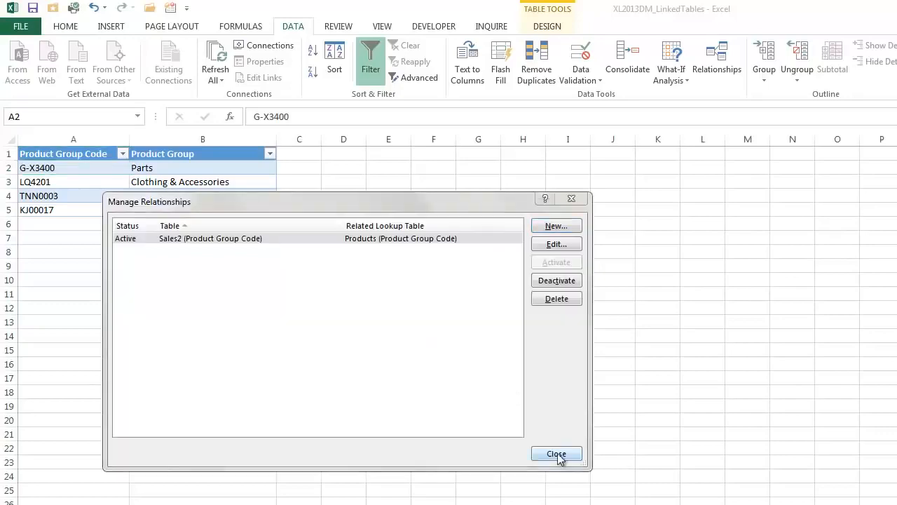
left_click(555, 454)
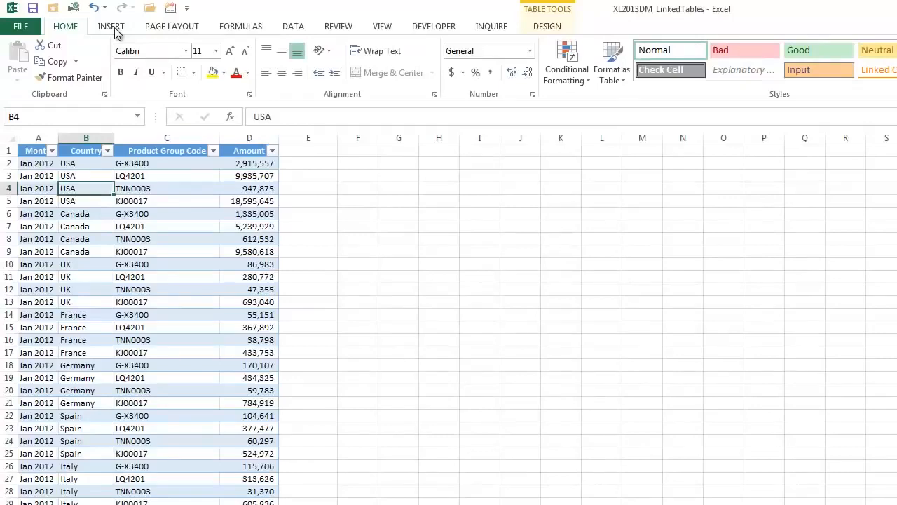
Start a PivotTable from the Sales2 sheet that uses the Tables in Workbook Data Model as its external connection.
left_click(112, 27)
left_click(24, 56)
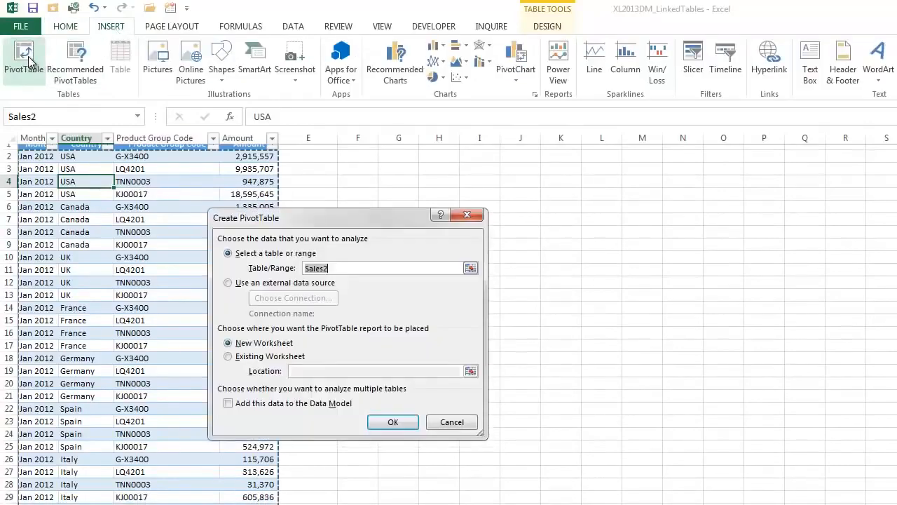
left_click(228, 284)
left_click(288, 300)
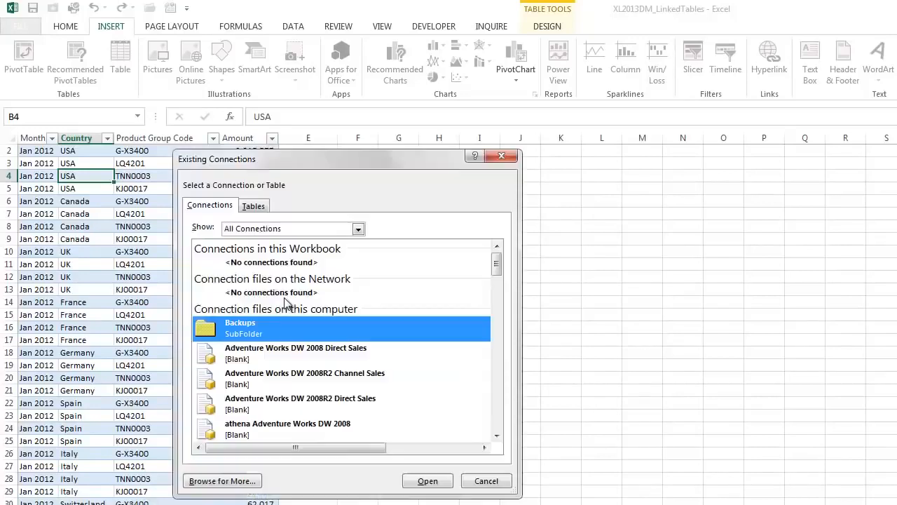
left_click(264, 208)
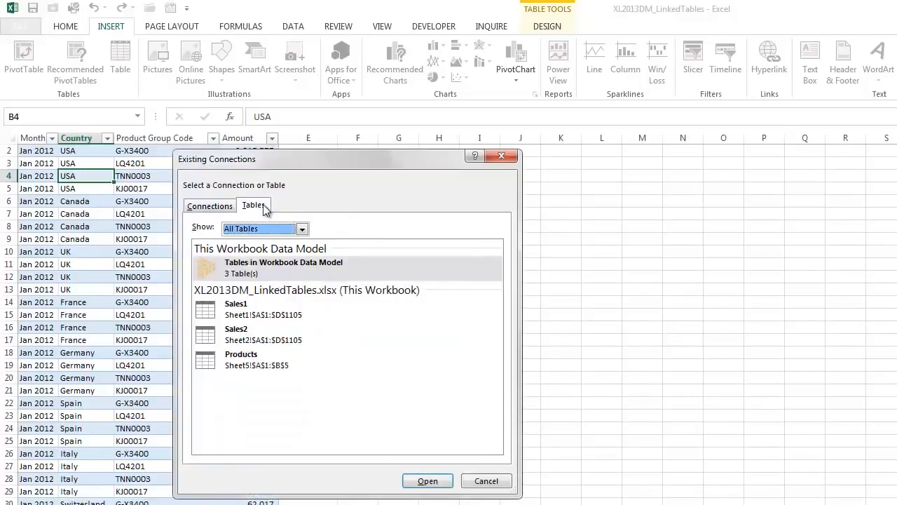
double_click(255, 268)
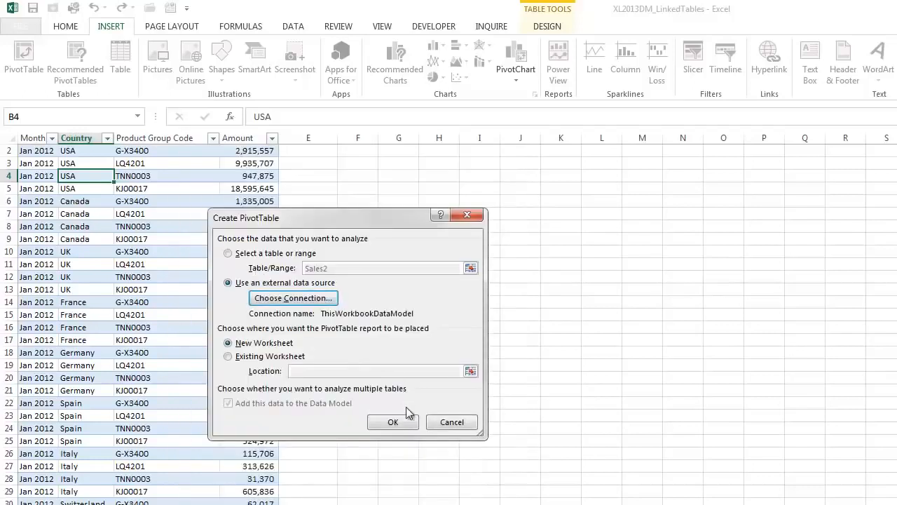
Place the Data Model PivotTable on the existing worksheet at cell G2 and create it.
left_click(230, 357)
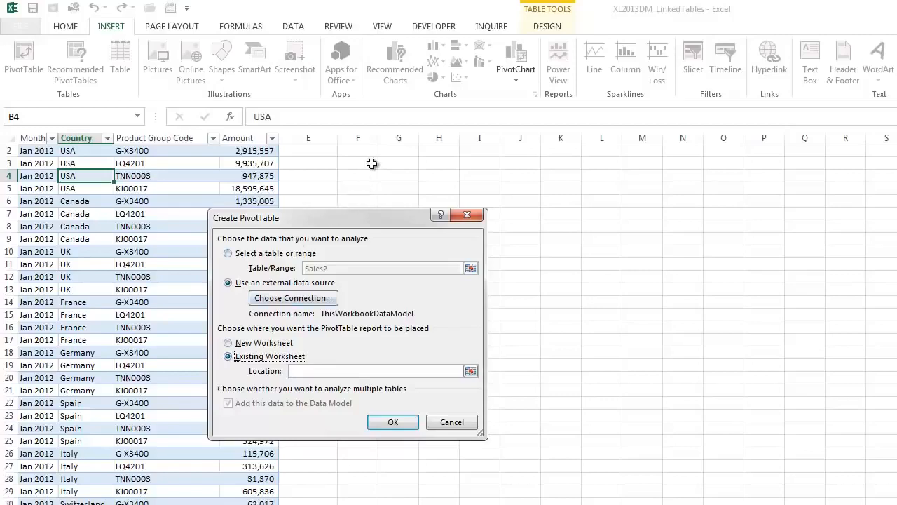
left_click(393, 154)
left_click(393, 422)
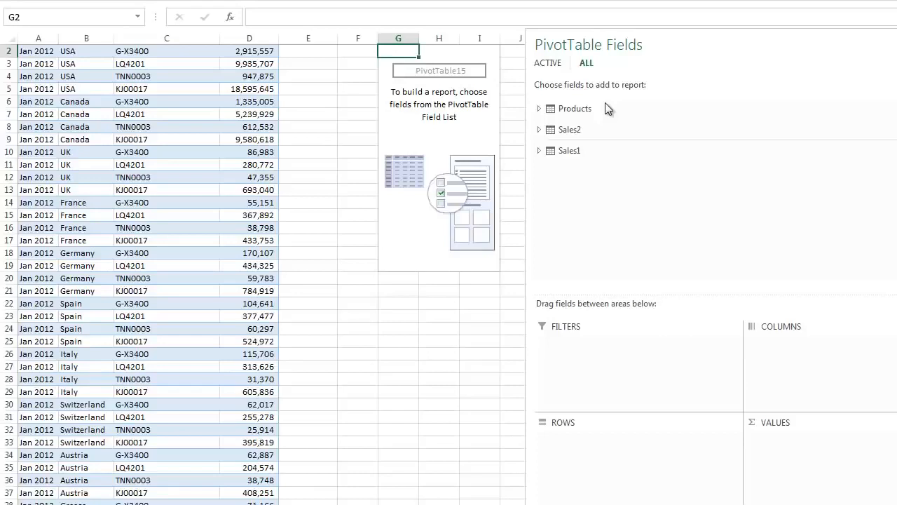
Lay out the PivotTable with Sales2's Amount as values, Country as rows and Month as filter, and Product Group from Products as columns.
left_click(567, 130)
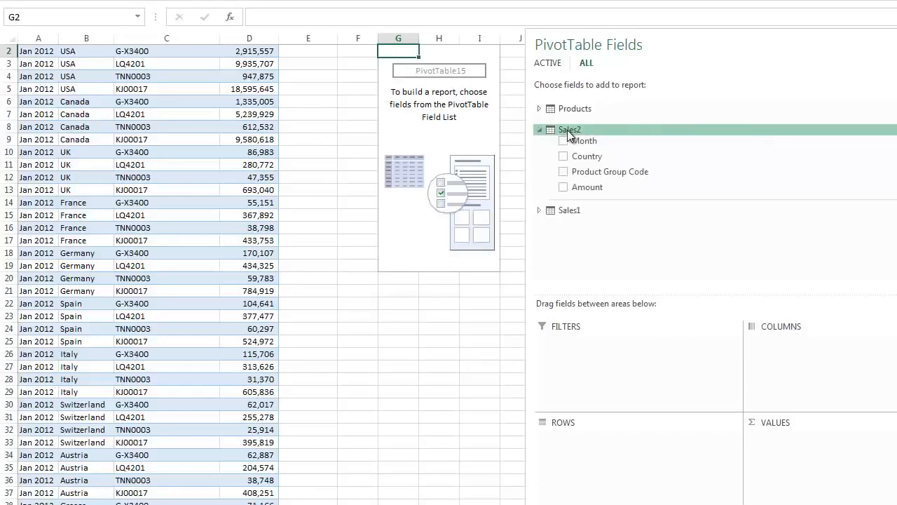
left_click_drag(586, 187, 778, 450)
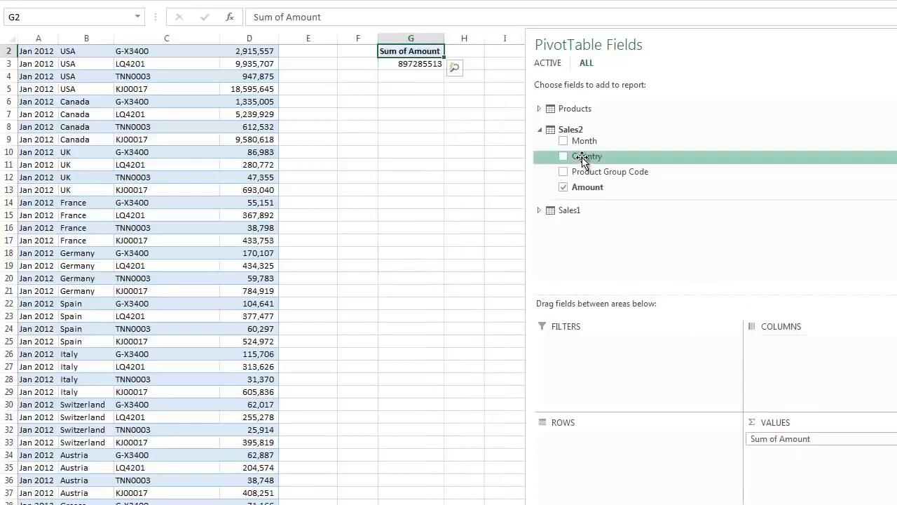
left_click_drag(585, 156, 589, 429)
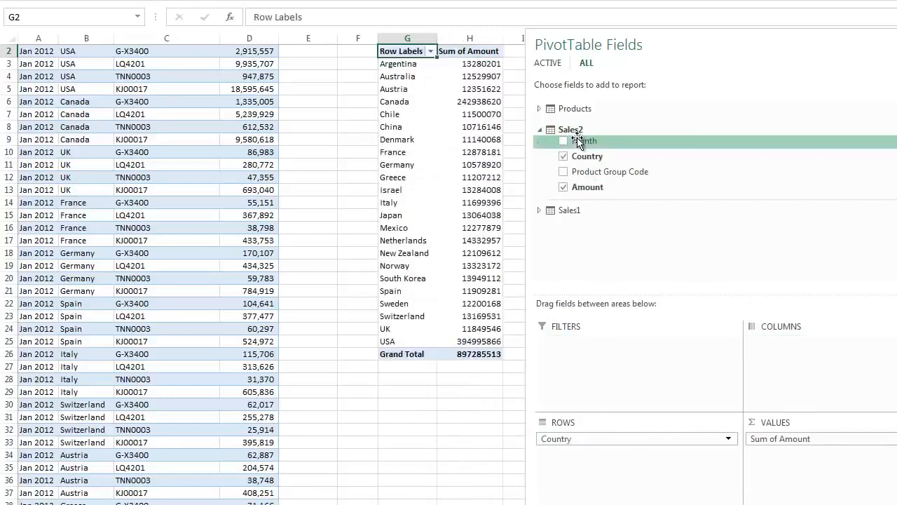
left_click_drag(577, 143, 579, 336)
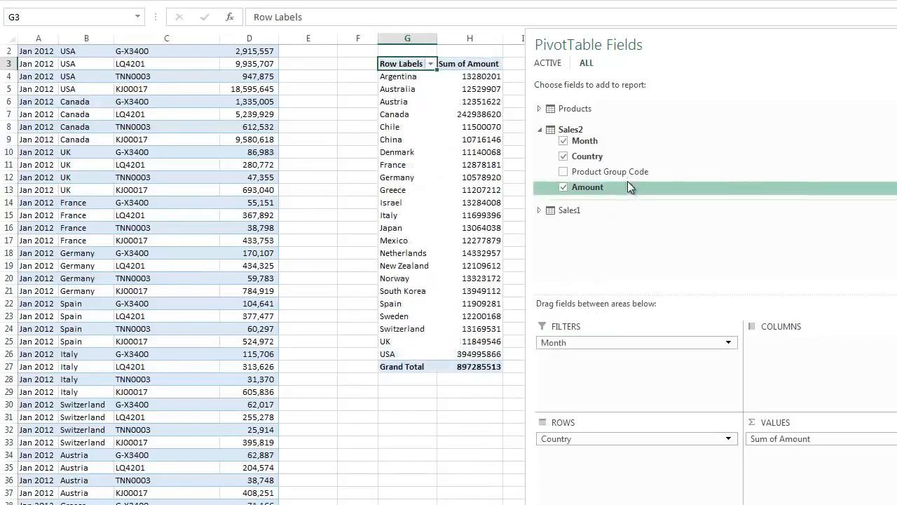
left_click(541, 109)
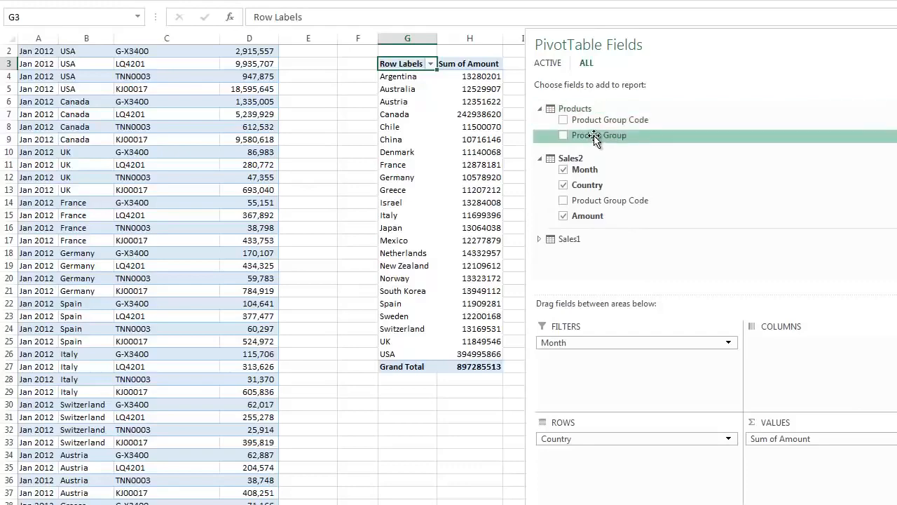
left_click_drag(599, 135, 796, 346)
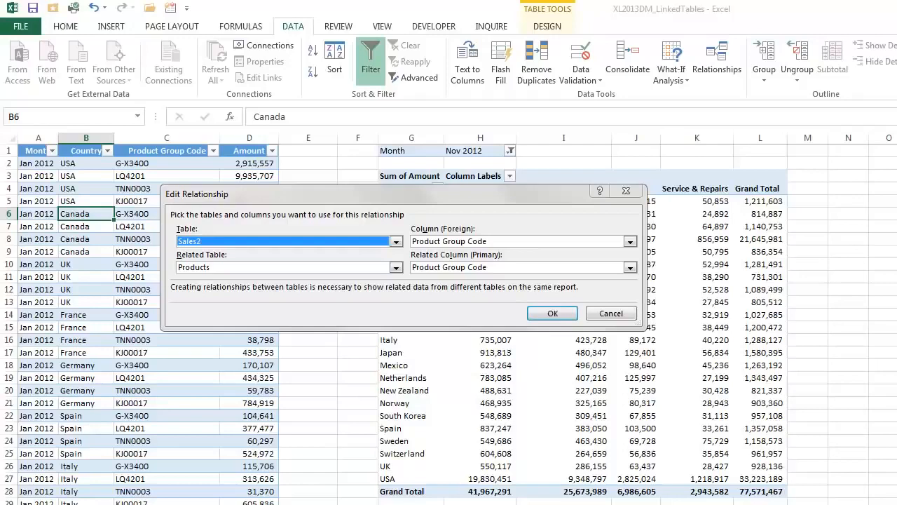
Close the relationship dialogs without edits and convert the PivotTable to formulas, leaving the report filter unconverted.
left_click(622, 315)
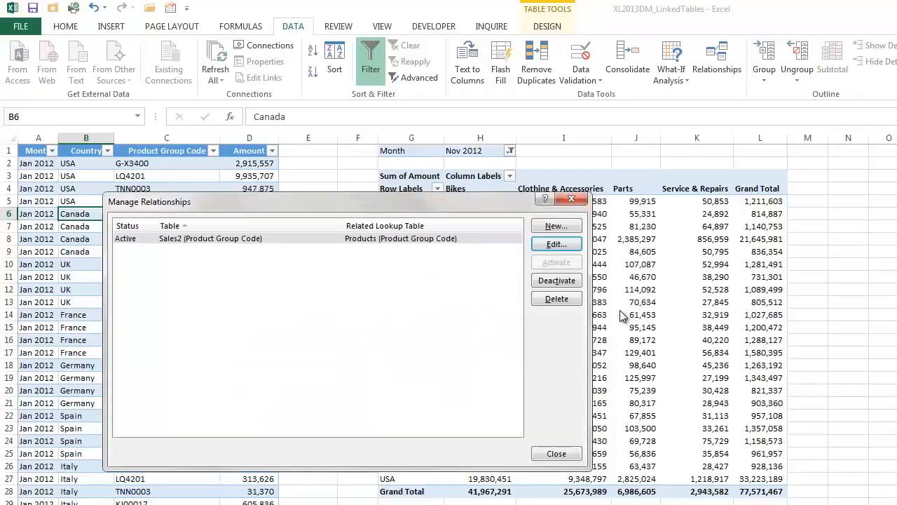
left_click(565, 455)
left_click(599, 252)
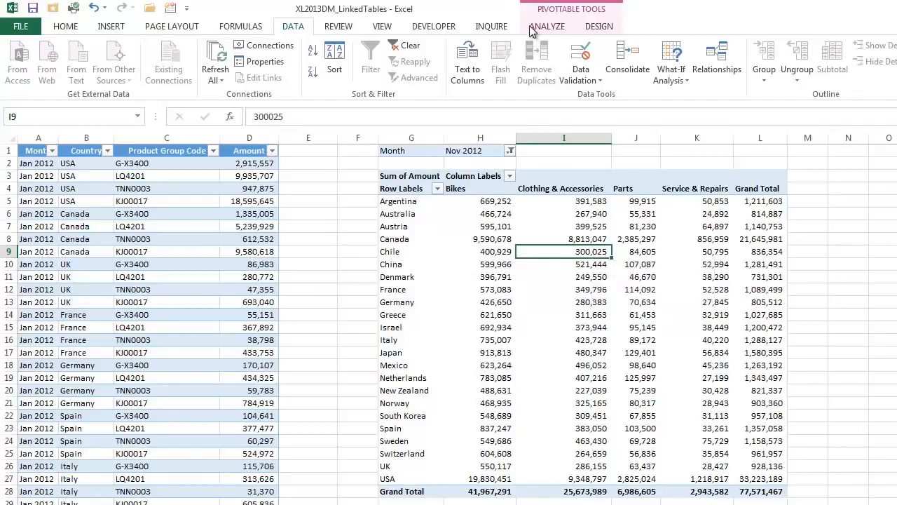
left_click(533, 30)
left_click(759, 83)
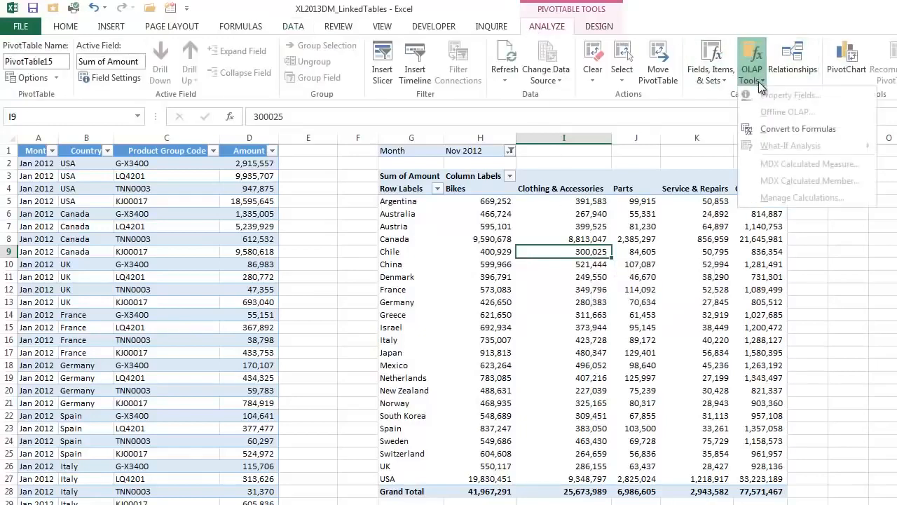
left_click(774, 129)
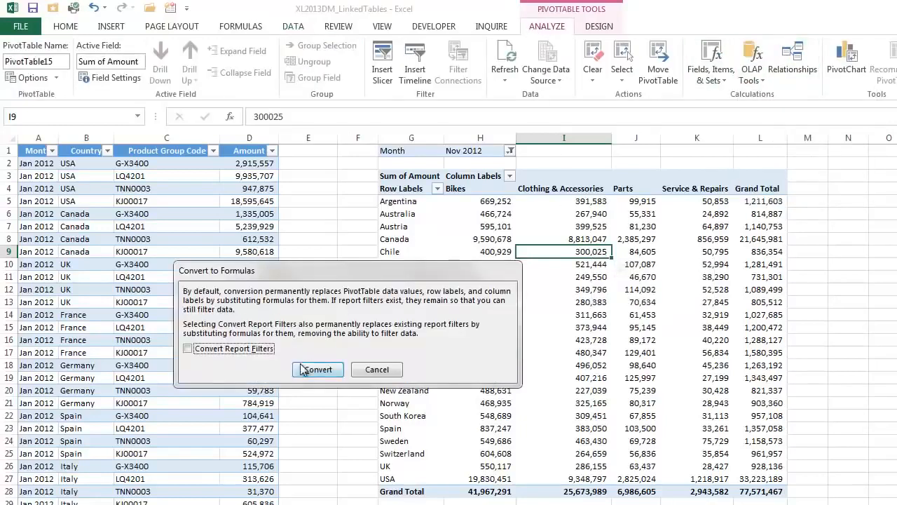
left_click(317, 370)
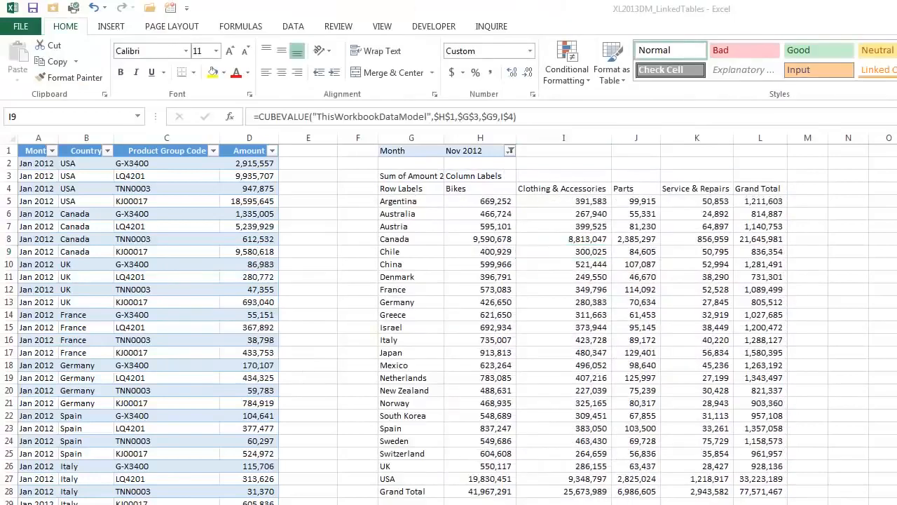